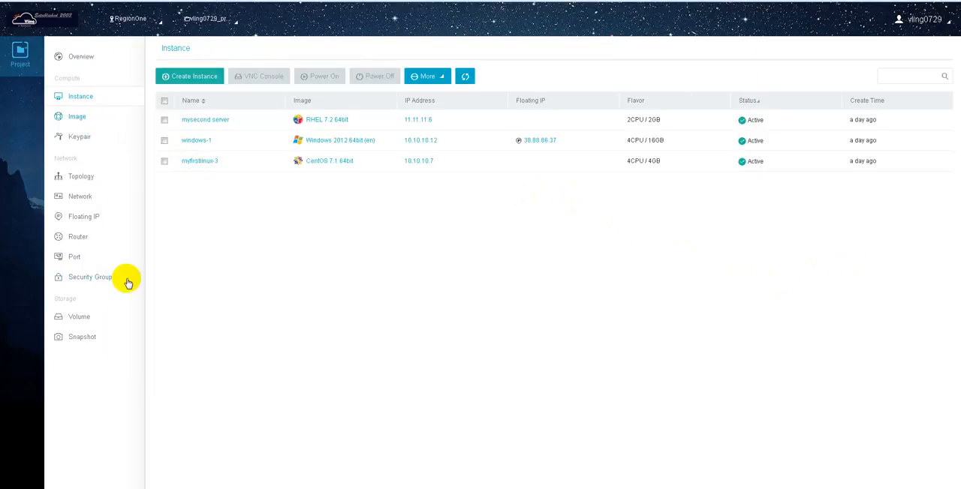
Create a security group named myself, leaving its description empty
left_click(94, 280)
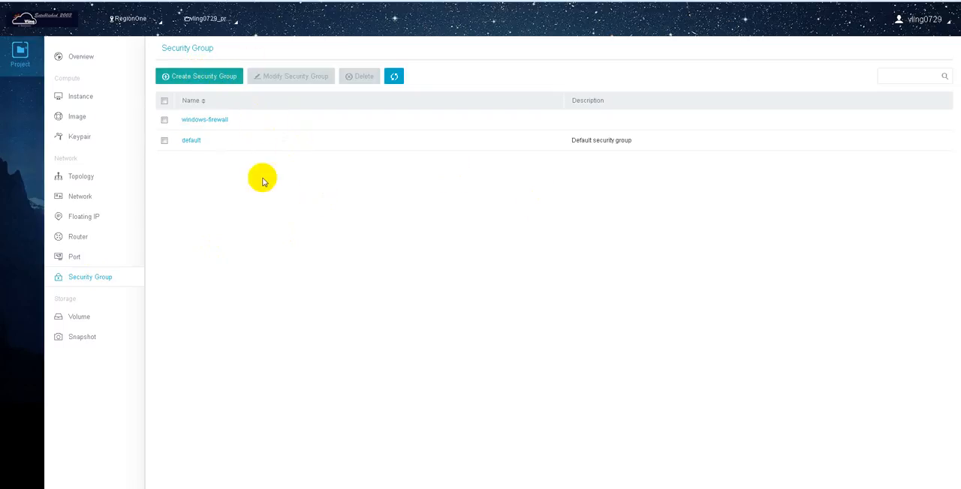
left_click(200, 76)
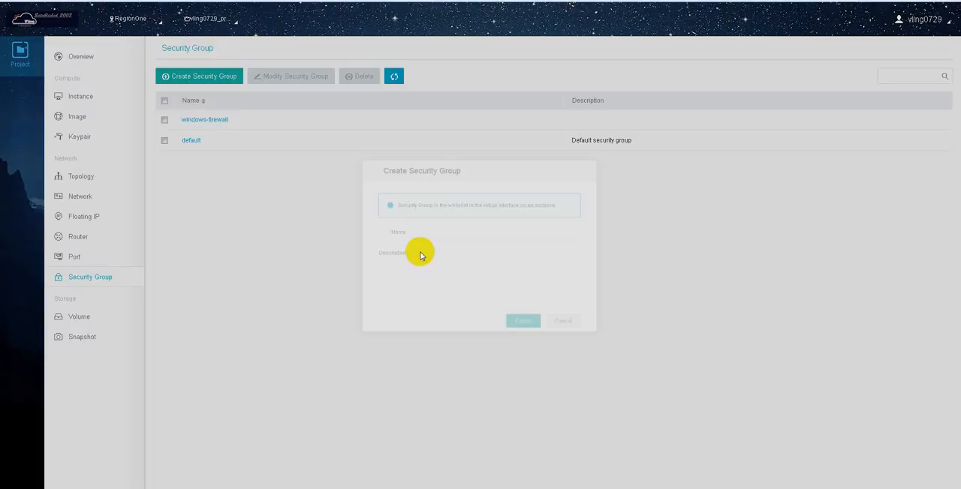
left_click(441, 233)
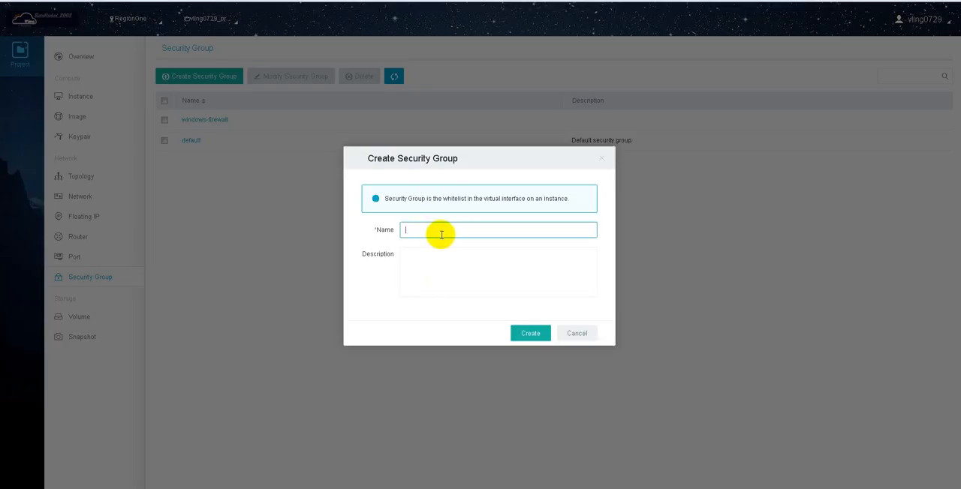
left_click(492, 272)
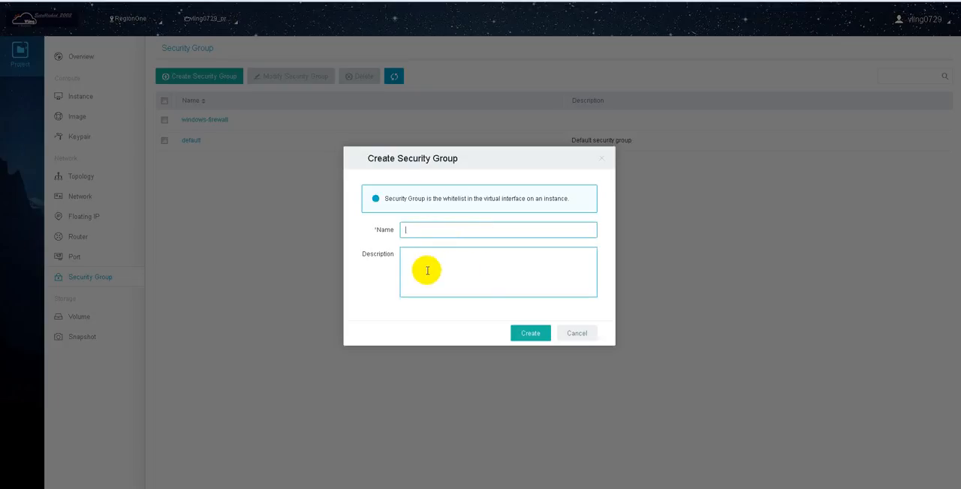
left_click(425, 232)
left_click(428, 252)
left_click(426, 232)
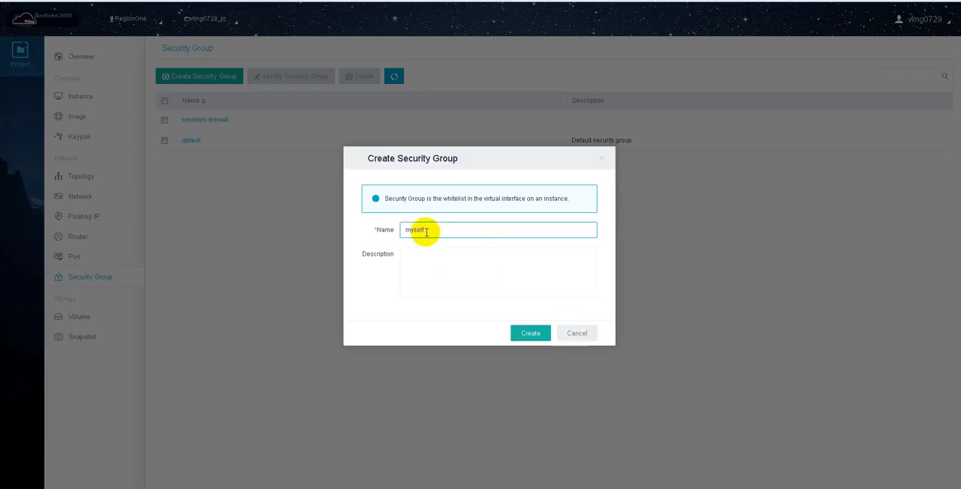
left_click(529, 334)
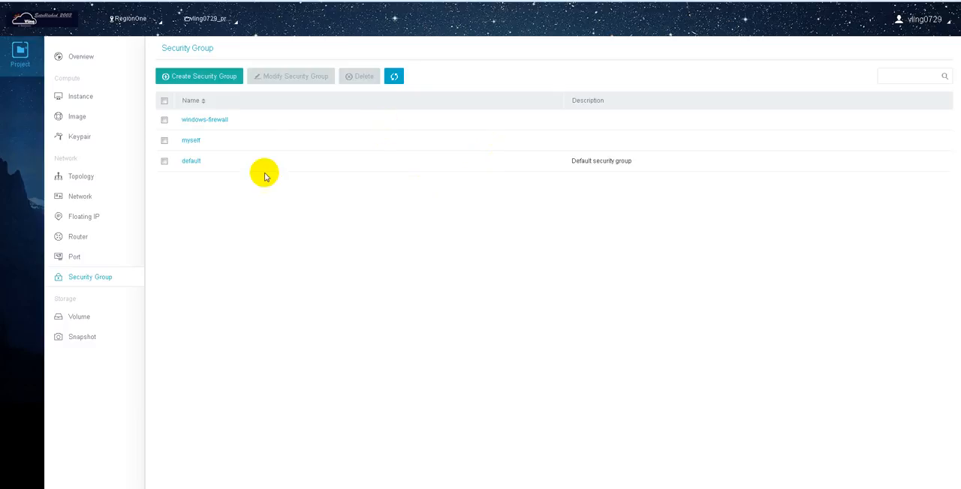
Add an ingress HTTP rule to the myself security group for TCP port 80 with target Any
left_click(192, 141)
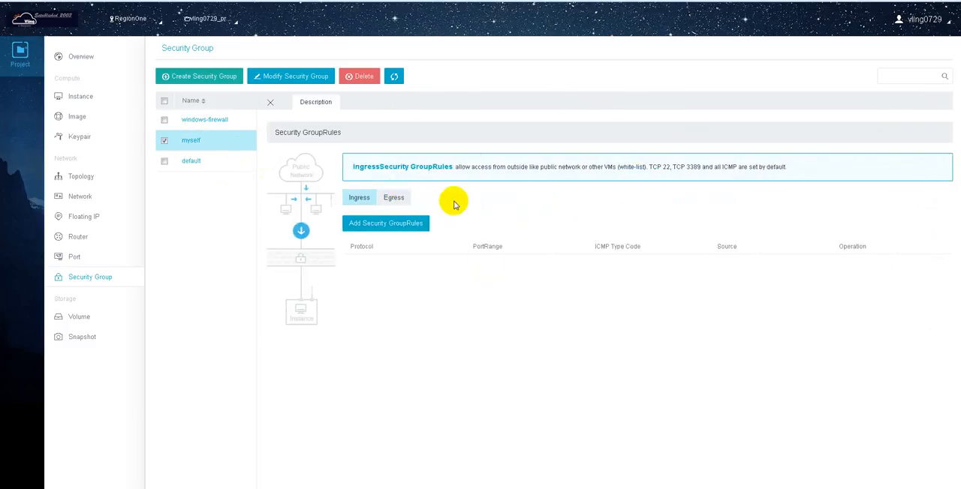
left_click(382, 223)
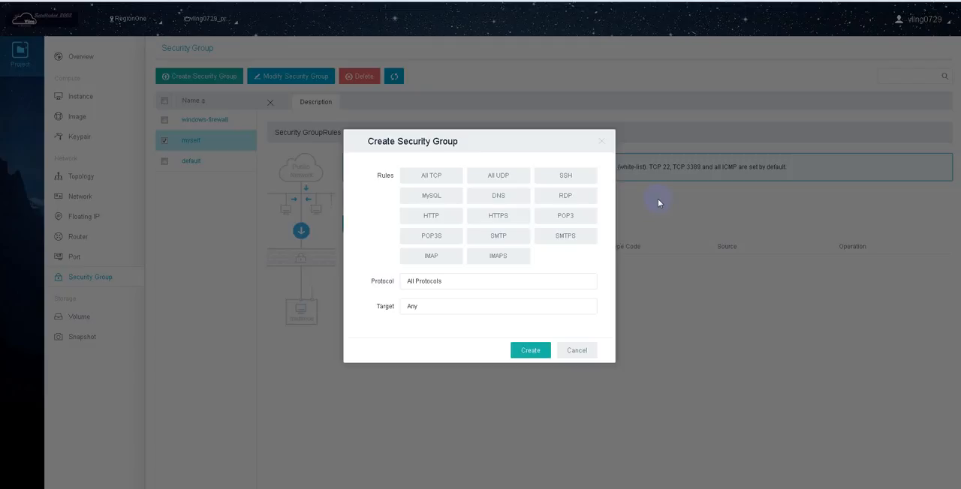
left_click(430, 219)
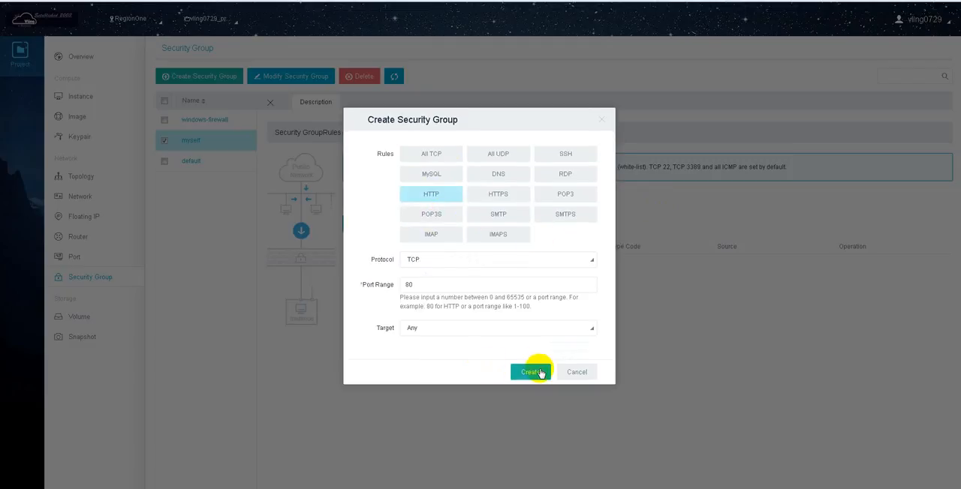
left_click(531, 372)
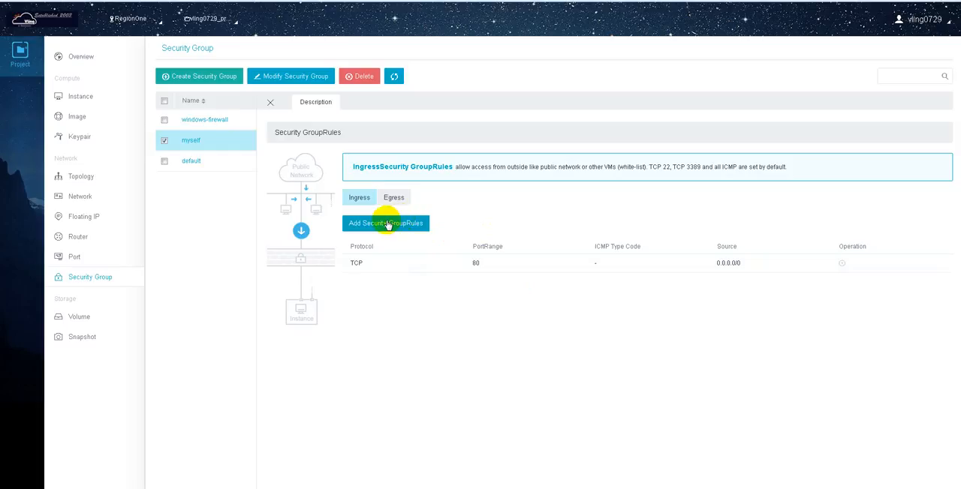
Add an ingress RDP rule to the myself security group for TCP port 3389 with target Any
left_click(387, 224)
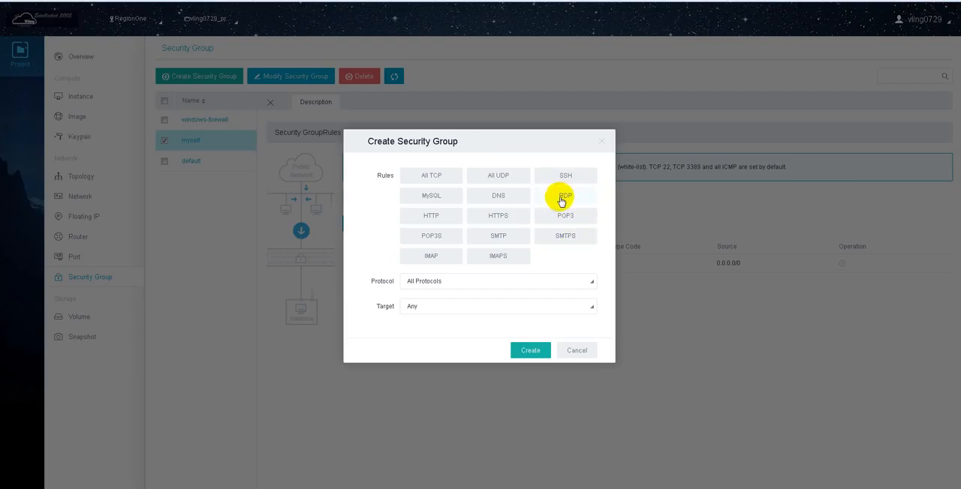
left_click(561, 200)
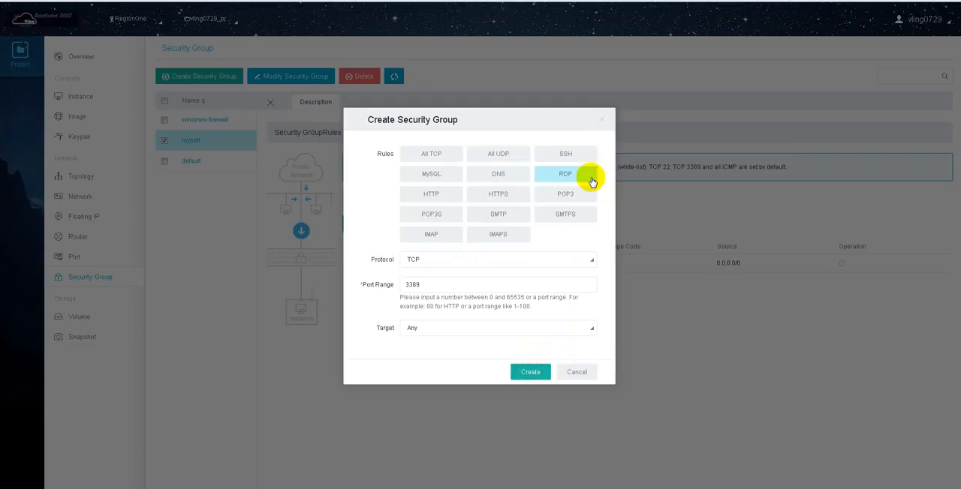
left_click(535, 372)
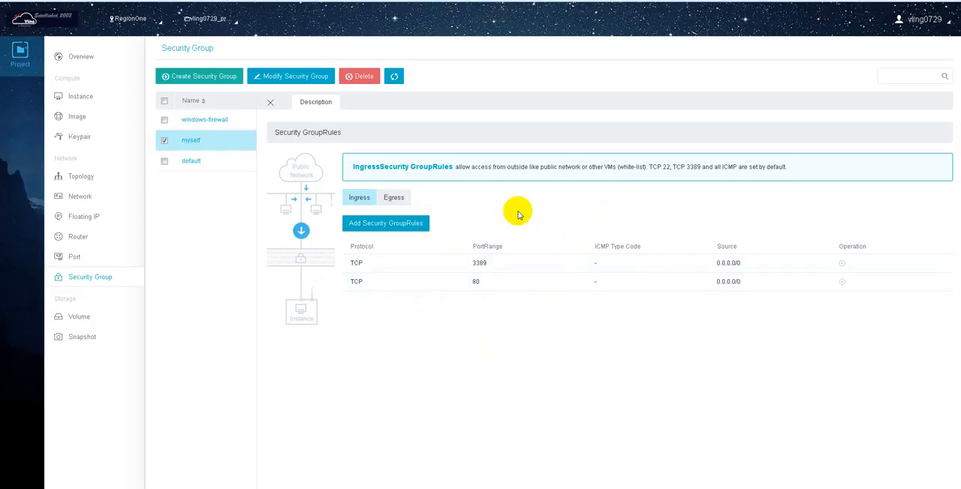
Examine the security group assigned to the mysecond server instance and the additional actions available for instances
left_click(81, 96)
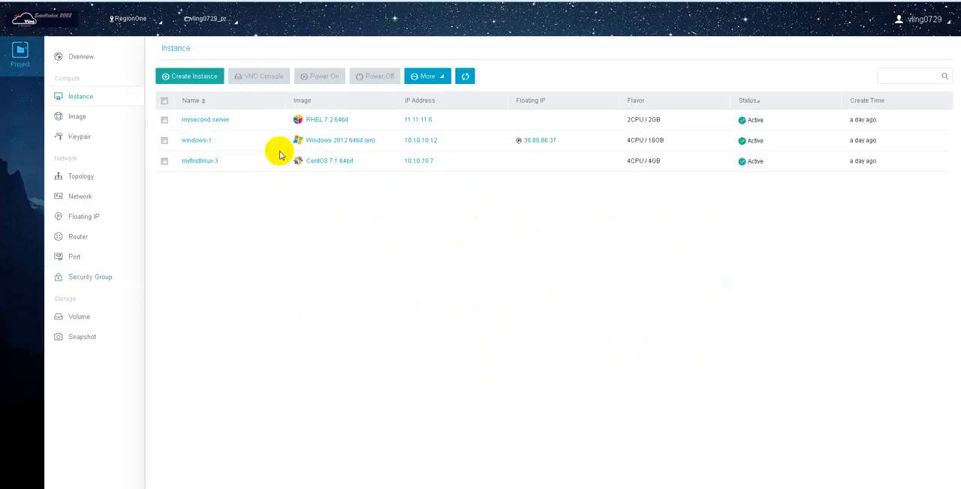
left_click(209, 122)
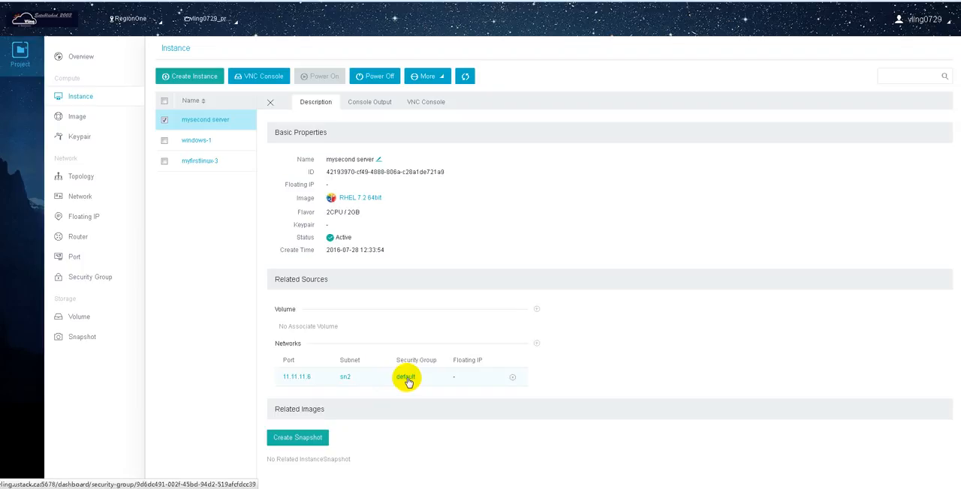
left_click(270, 101)
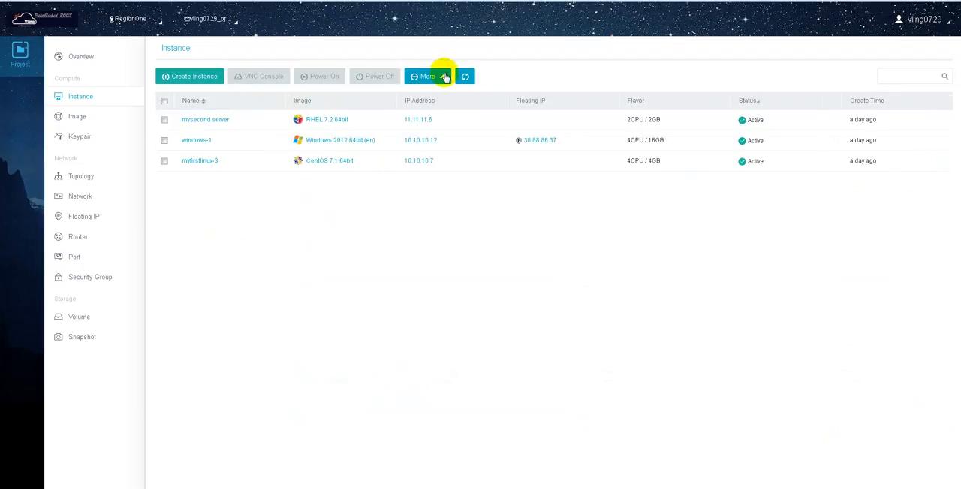
left_click(442, 81)
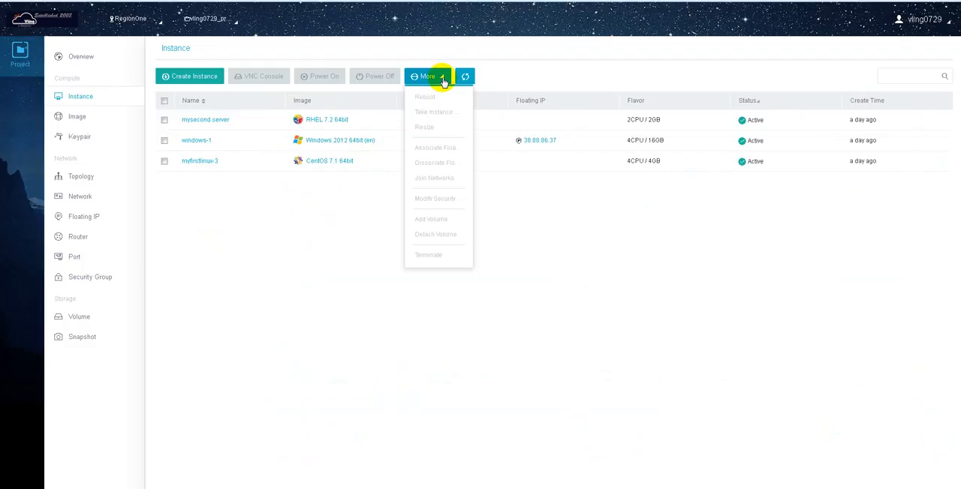
left_click(236, 247)
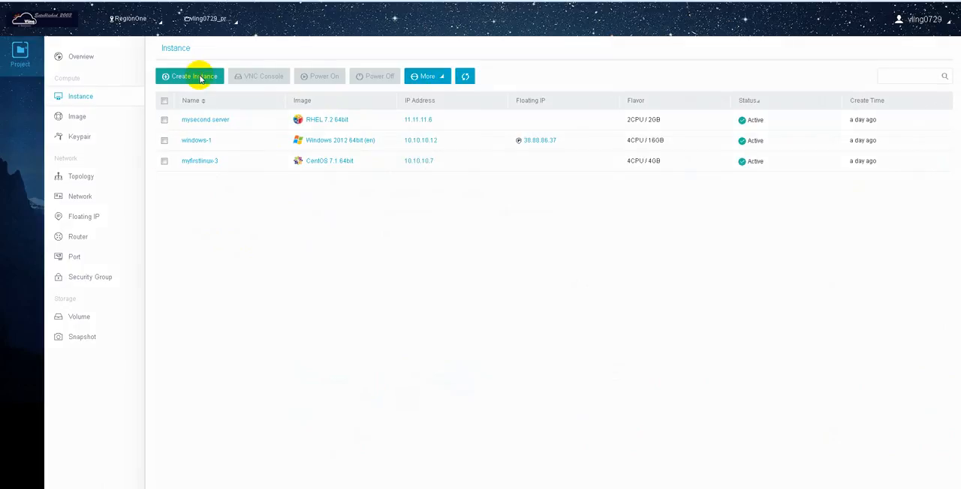
Set up a new CentOS 7.1 instance named web with a flavor of 4 vCPU, 16 GB memory and 20 GB volume
left_click(195, 77)
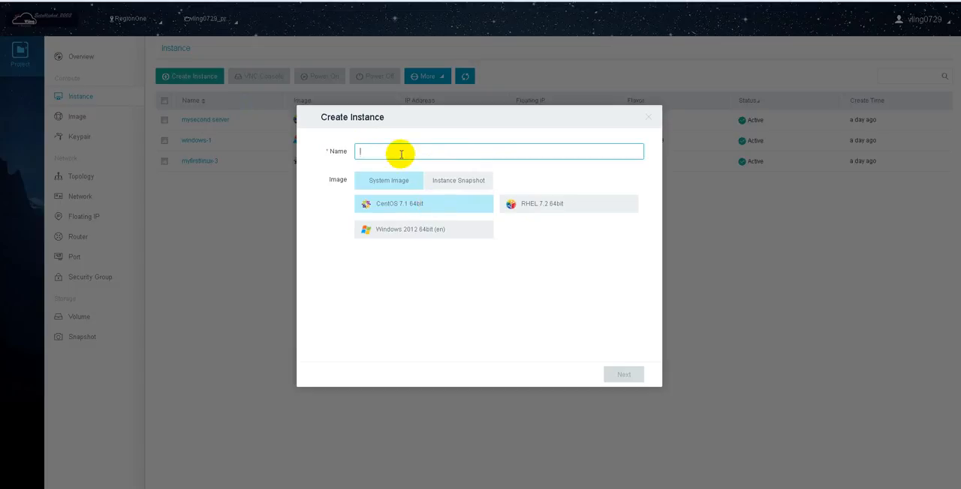
type("web")
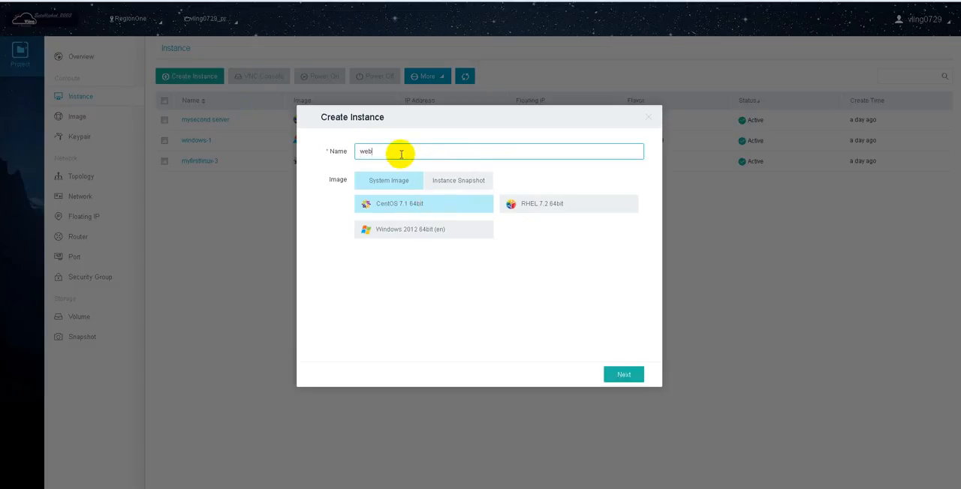
left_click(625, 375)
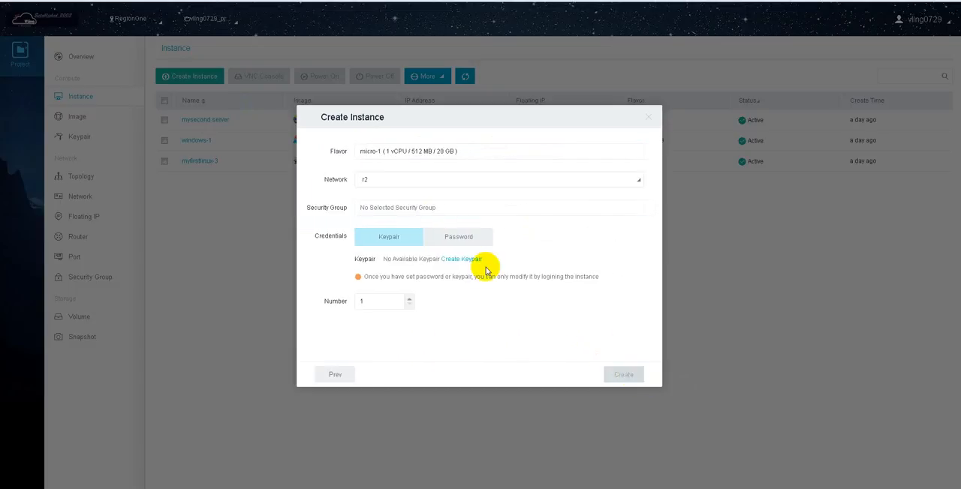
left_click(444, 153)
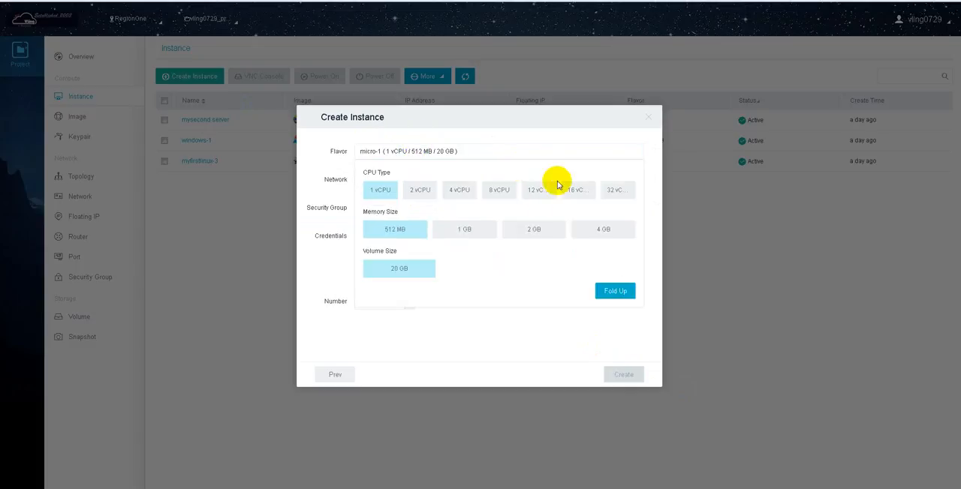
left_click(453, 192)
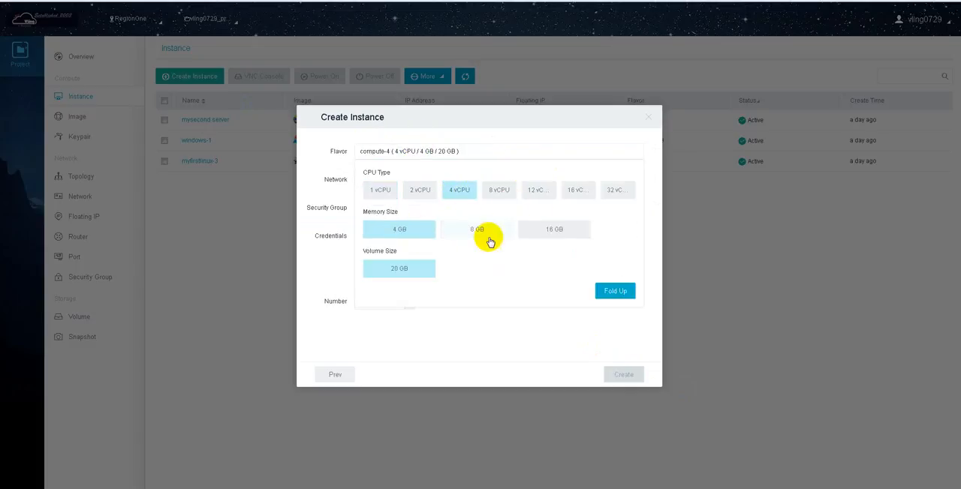
left_click(569, 234)
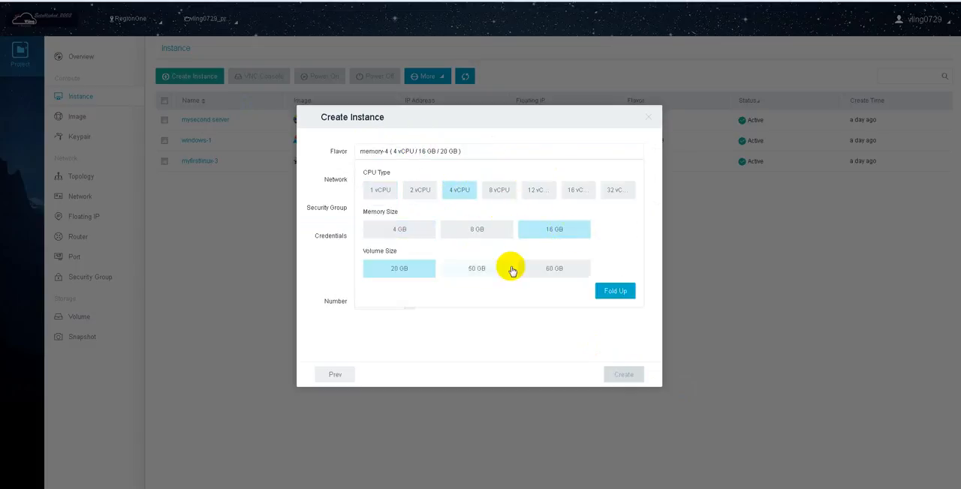
left_click(616, 291)
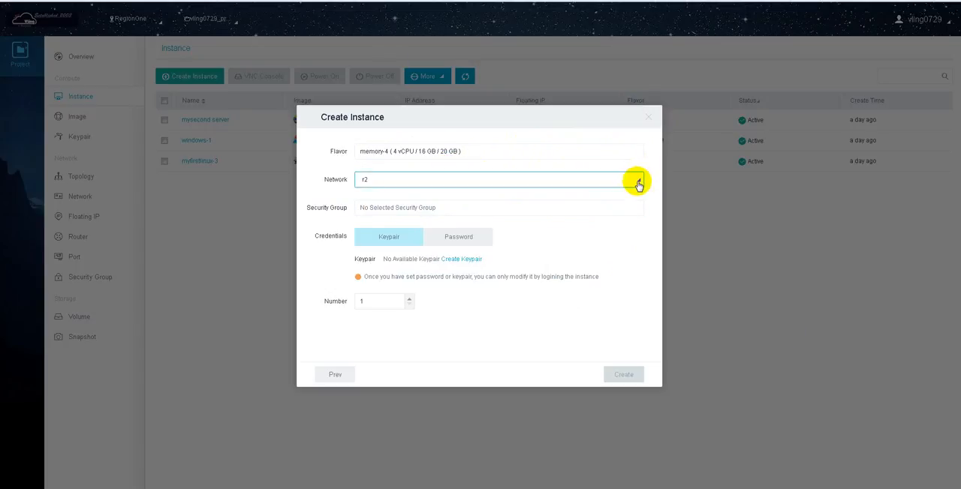
Assign the default security group to the new instance, switch its credentials to Password, and discard the instance setup
left_click(456, 213)
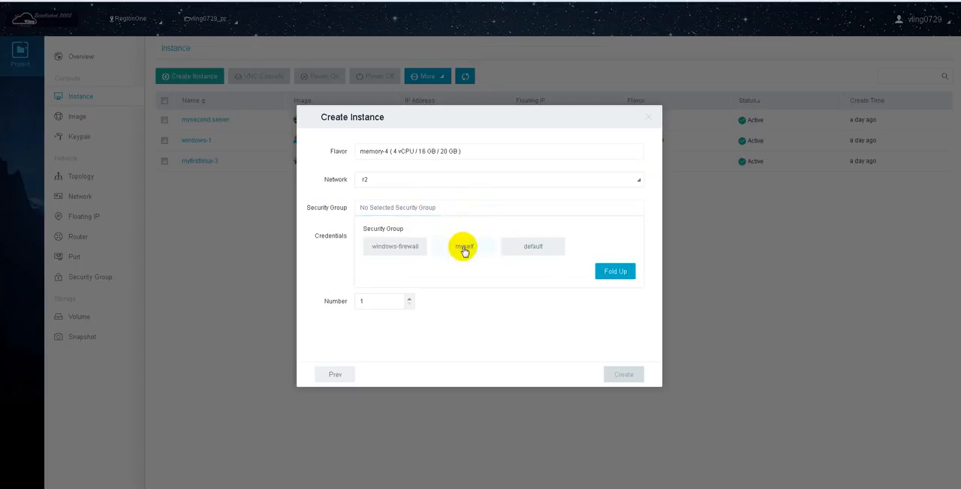
left_click(525, 247)
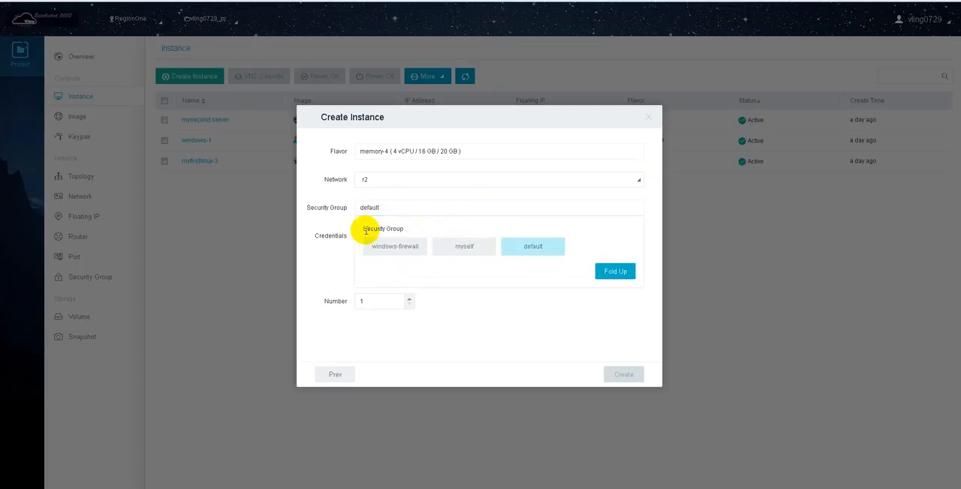
left_click(332, 265)
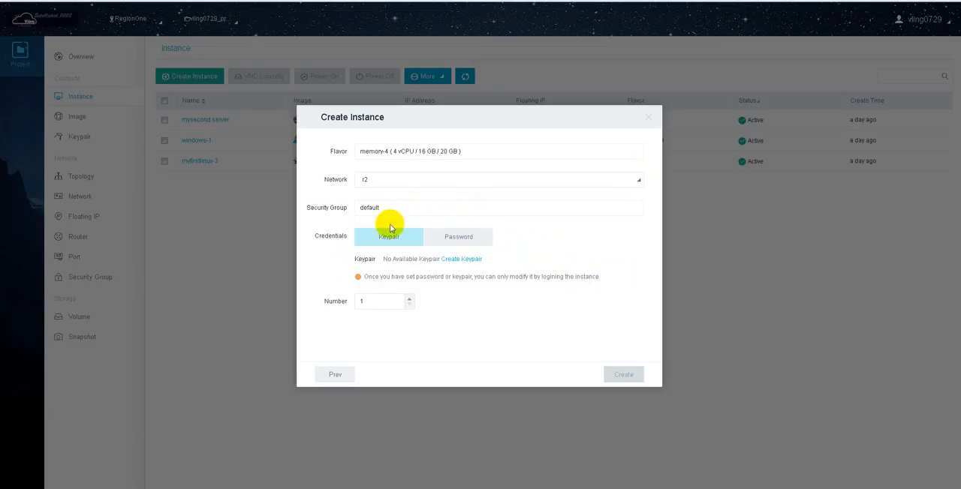
left_click(469, 238)
left_click(538, 259)
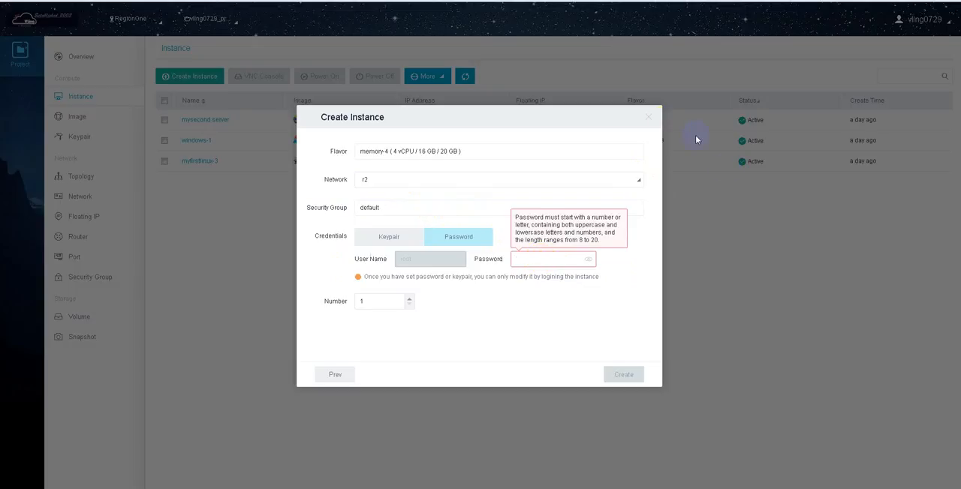
left_click(648, 120)
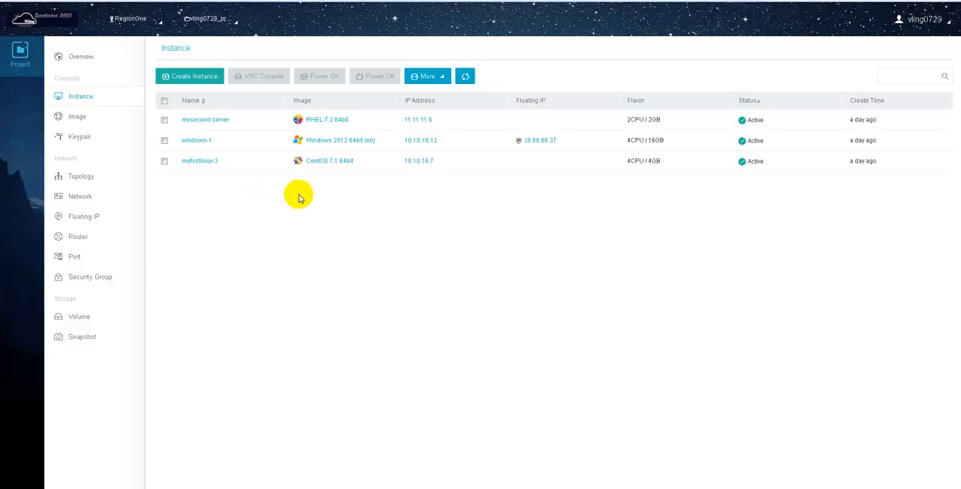
Take a snapshot of the myfirstlinux-3 instance, giving the snapshot image a name
left_click(164, 160)
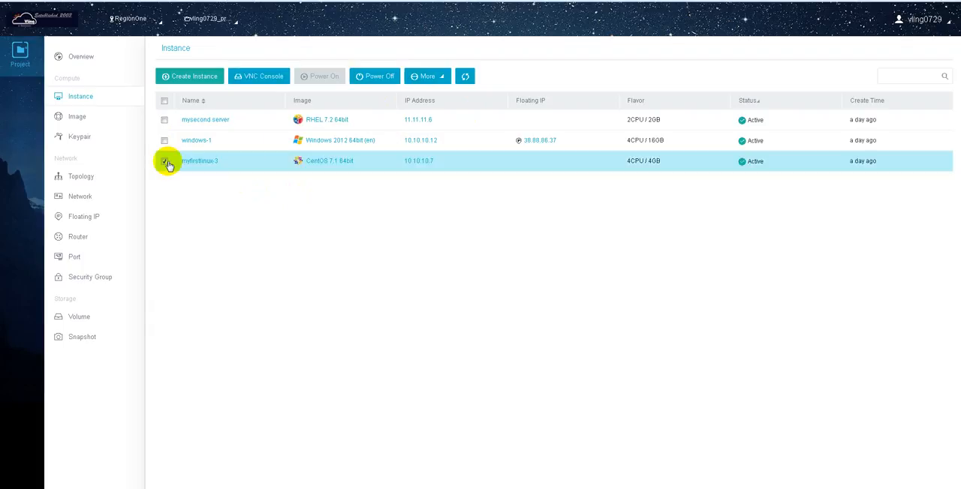
left_click(438, 78)
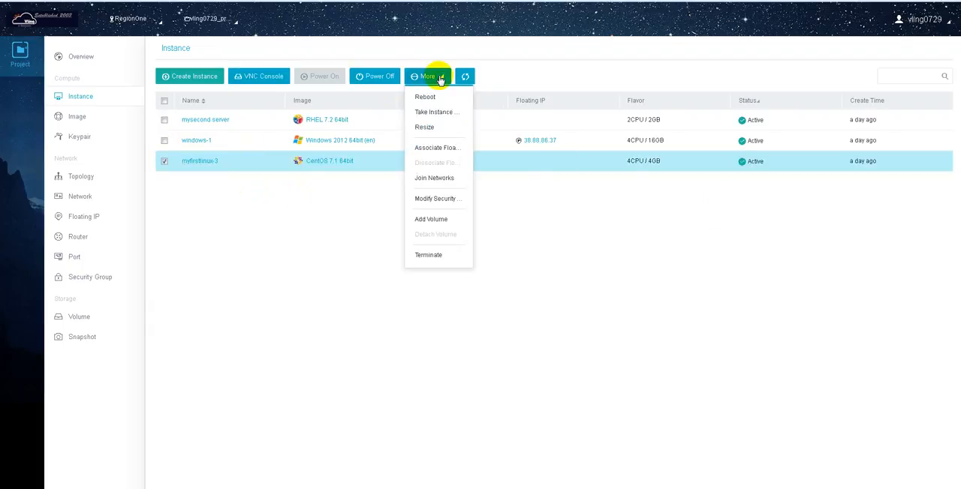
left_click(436, 113)
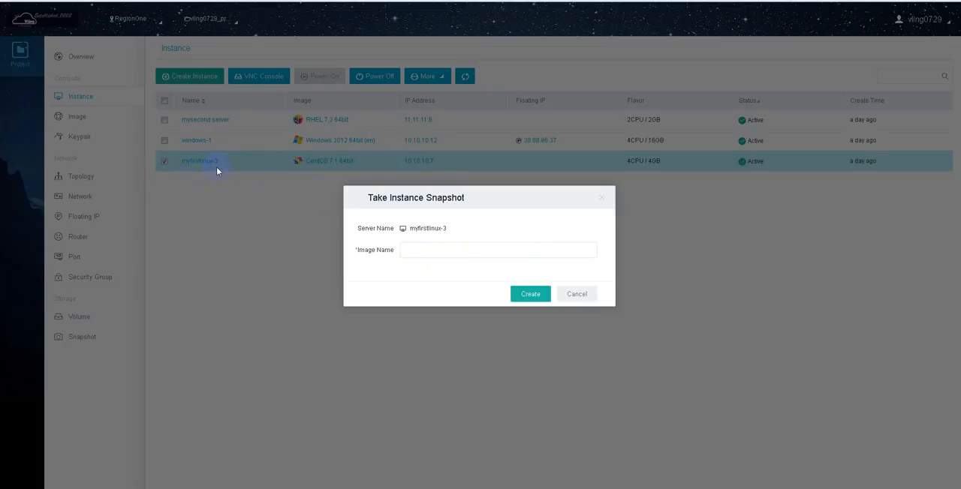
left_click(422, 246)
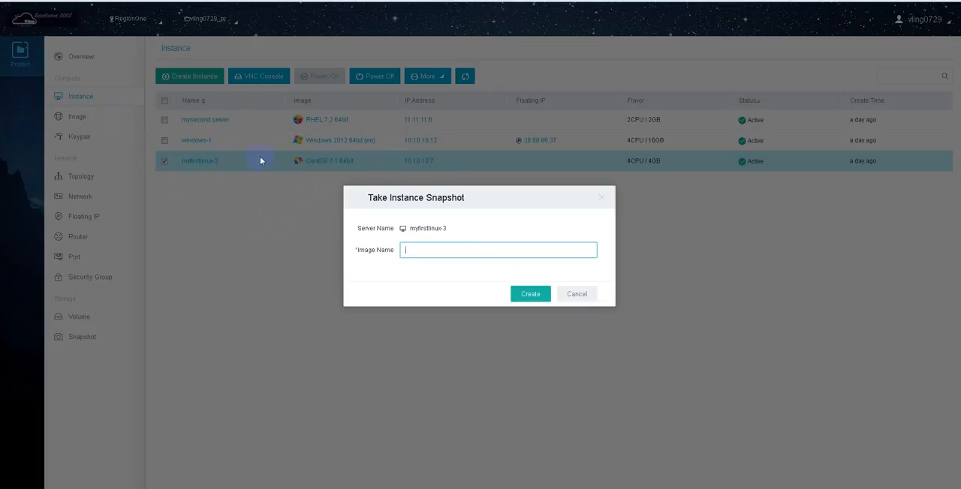
left_click(442, 253)
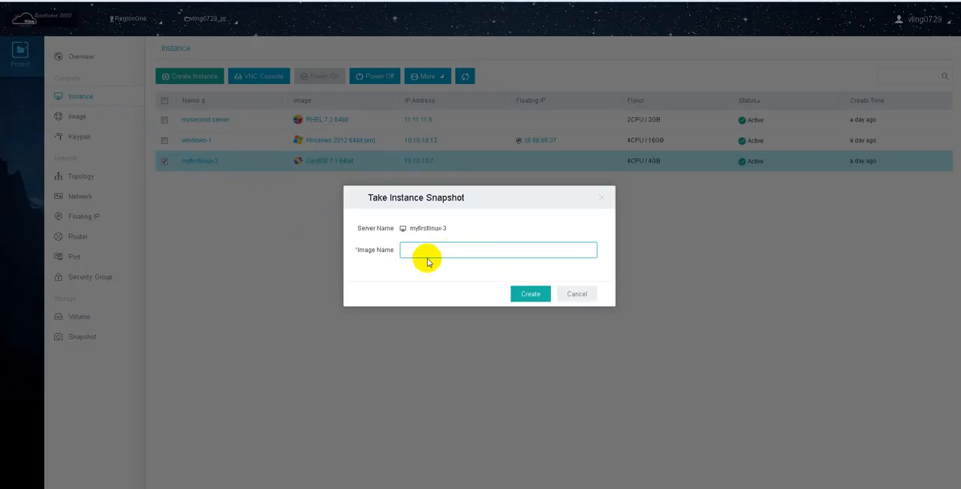
left_click(436, 248)
left_click(530, 293)
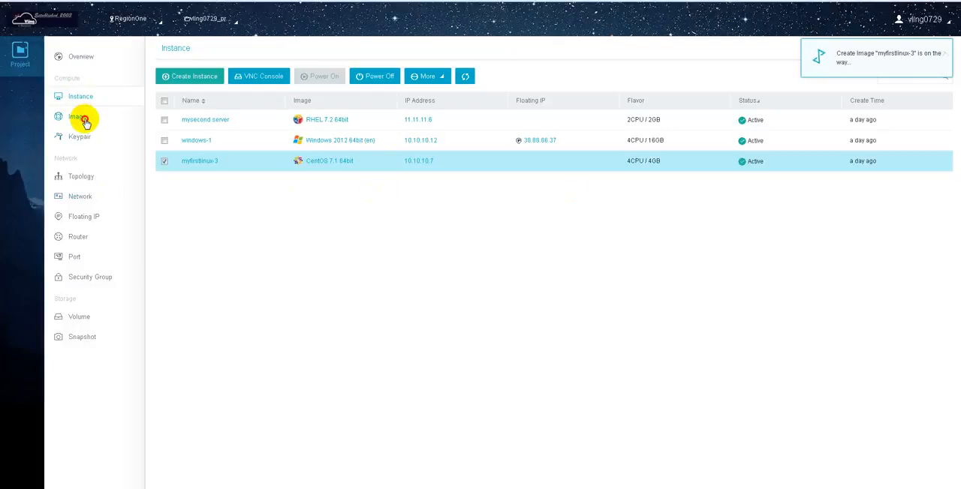
Examine the image list and the instance snapshots offered as sources for a new instance, leaving without creating one
left_click(84, 122)
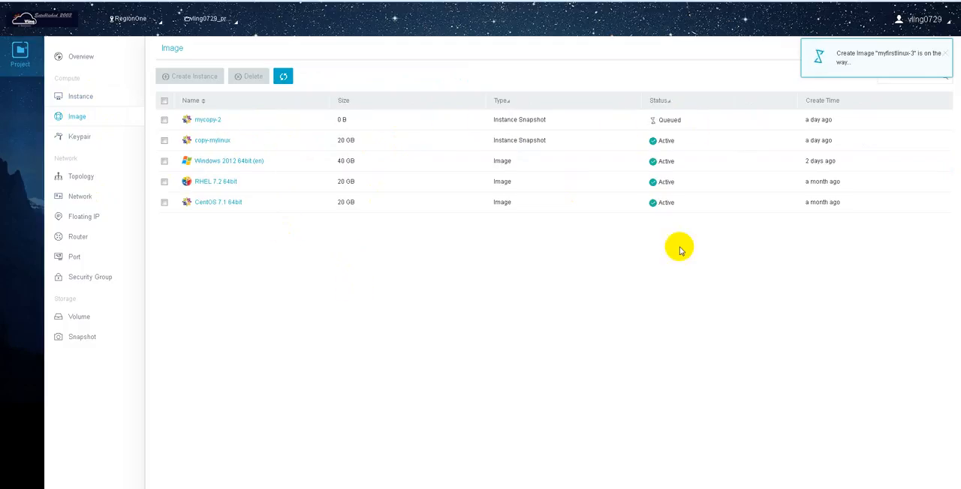
left_click(80, 96)
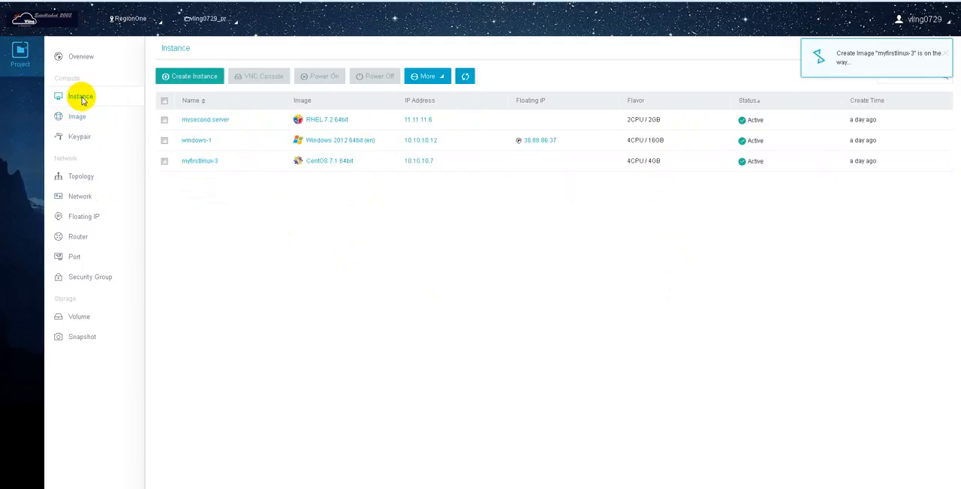
left_click(208, 76)
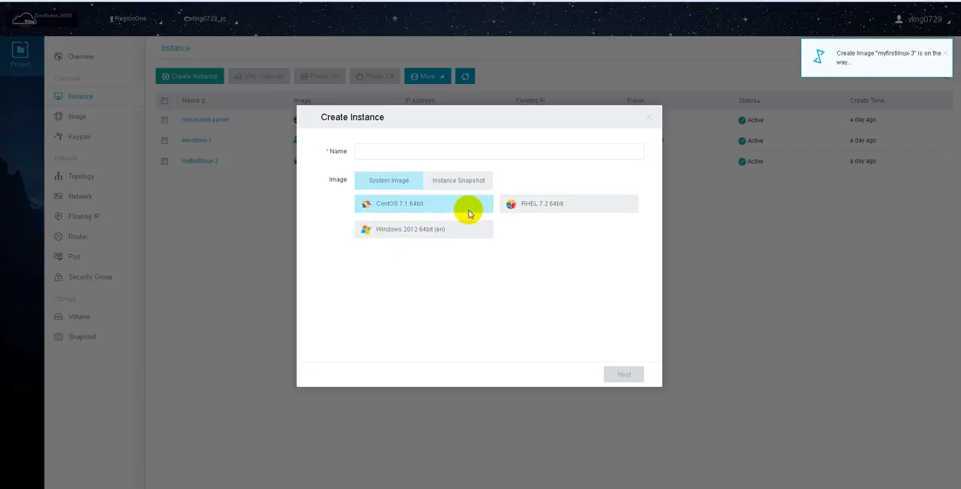
left_click(467, 186)
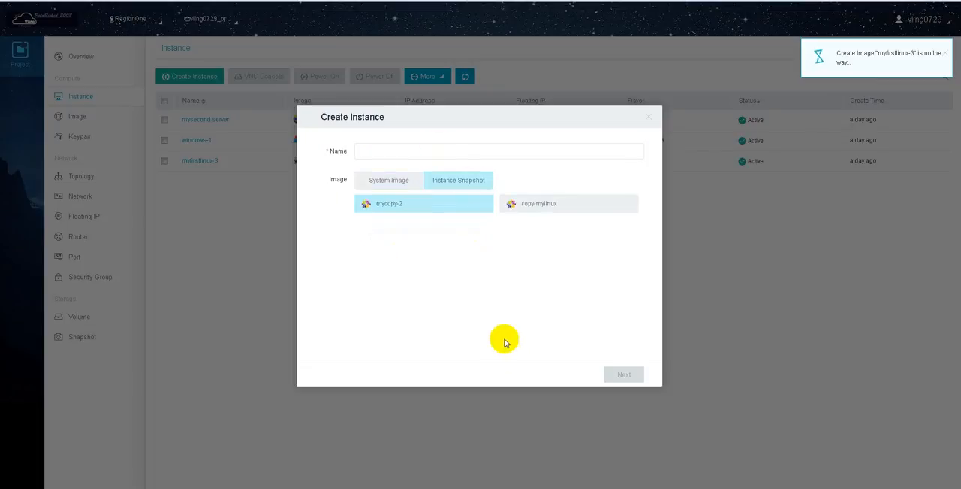
left_click(396, 158)
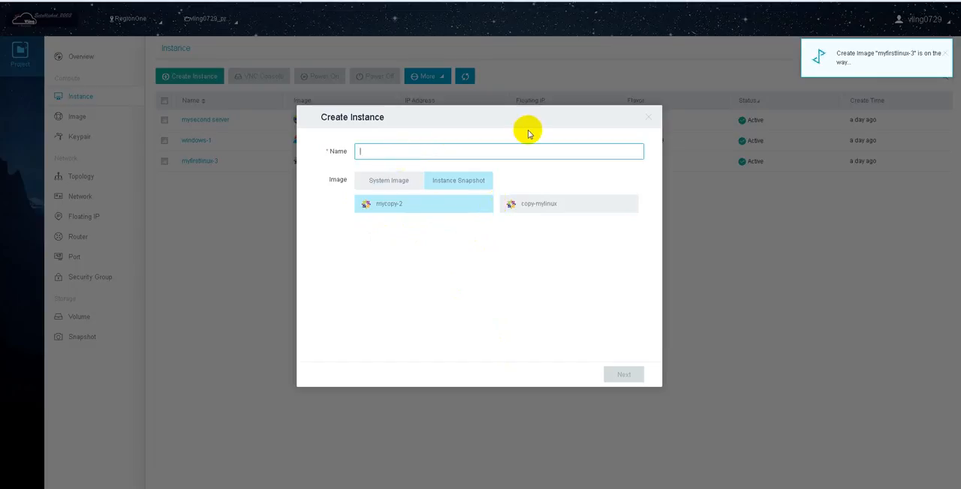
left_click(649, 119)
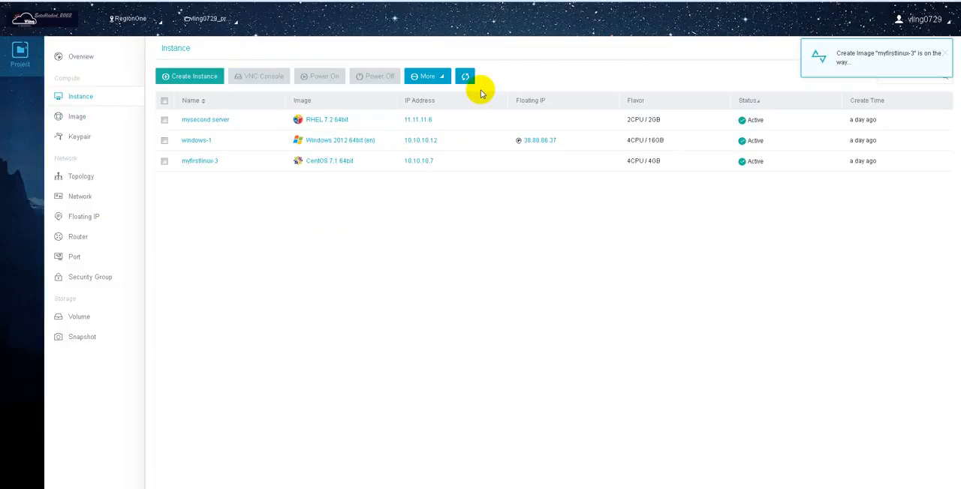
Power off the myfirstlinux-3 instance and power it back on
left_click(441, 78)
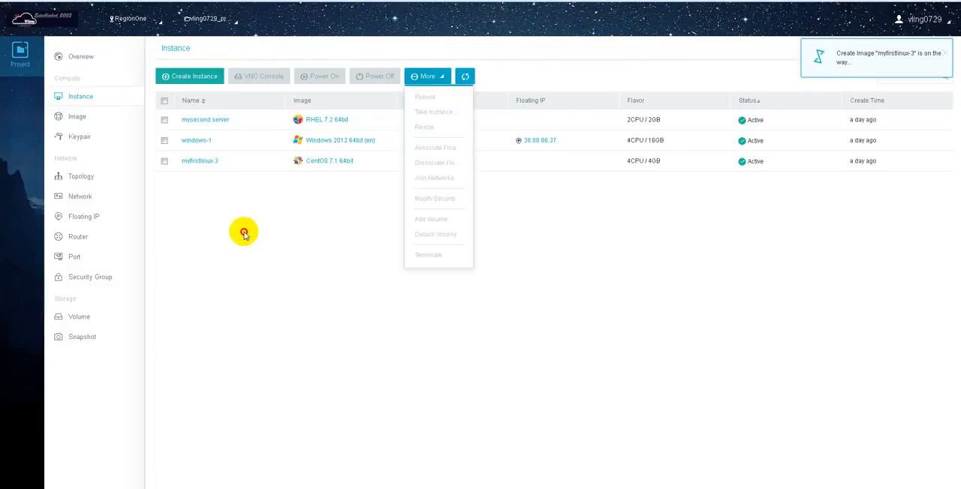
left_click(164, 161)
left_click(438, 78)
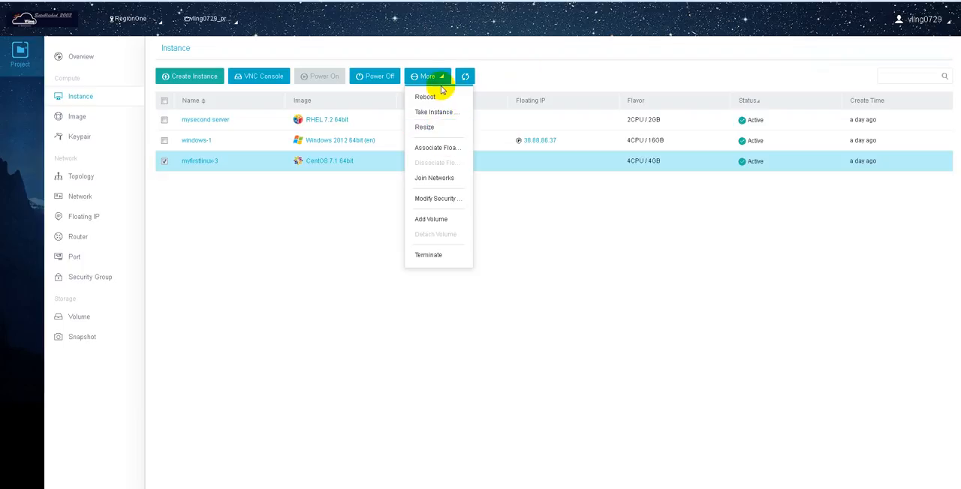
left_click(406, 78)
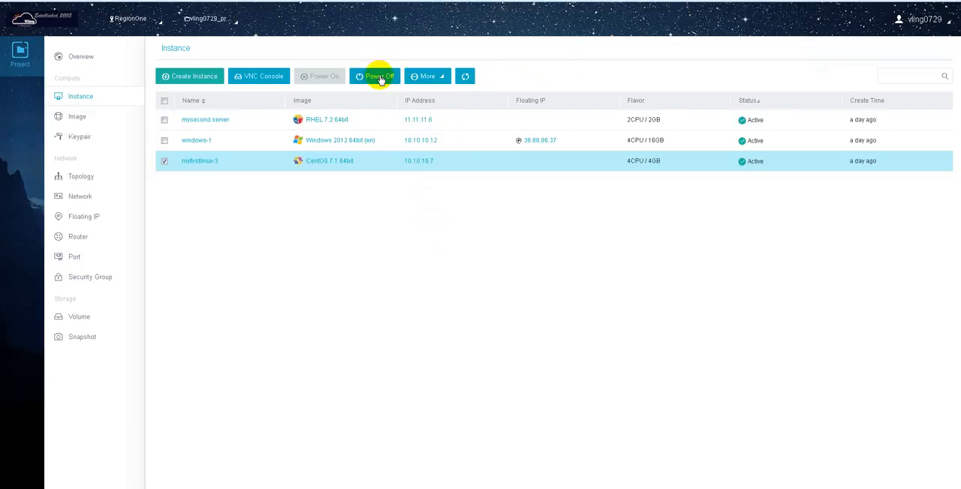
left_click(379, 76)
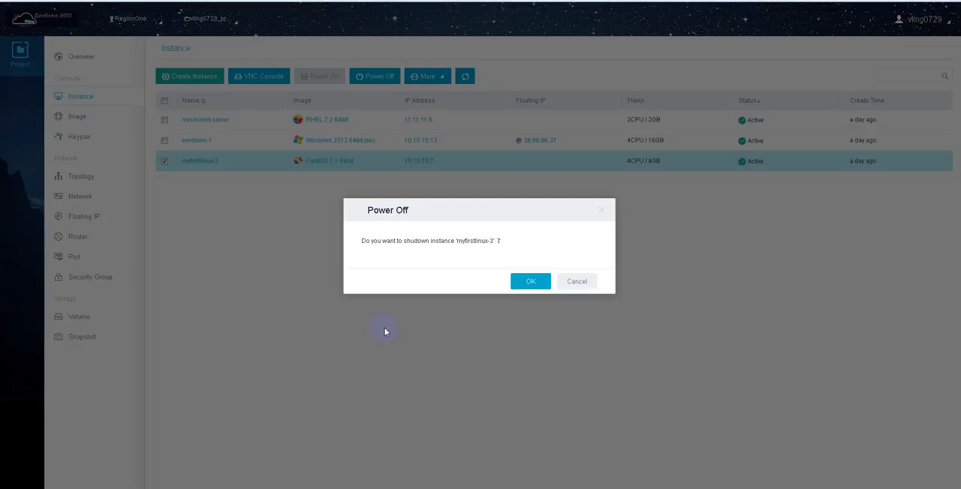
left_click(530, 282)
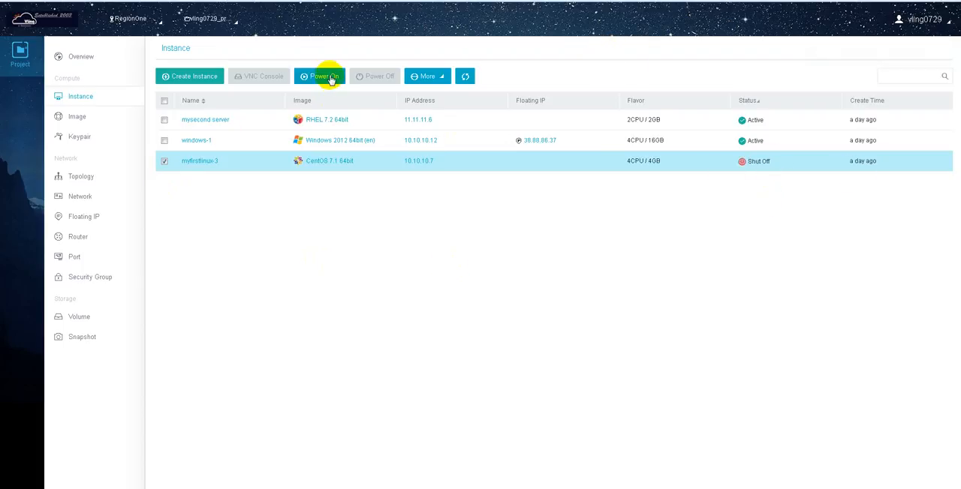
left_click(329, 77)
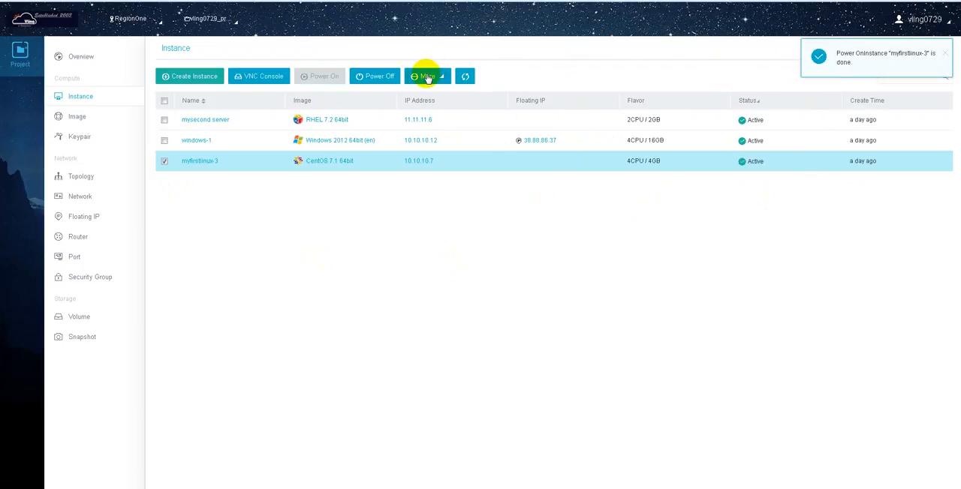
left_click(428, 78)
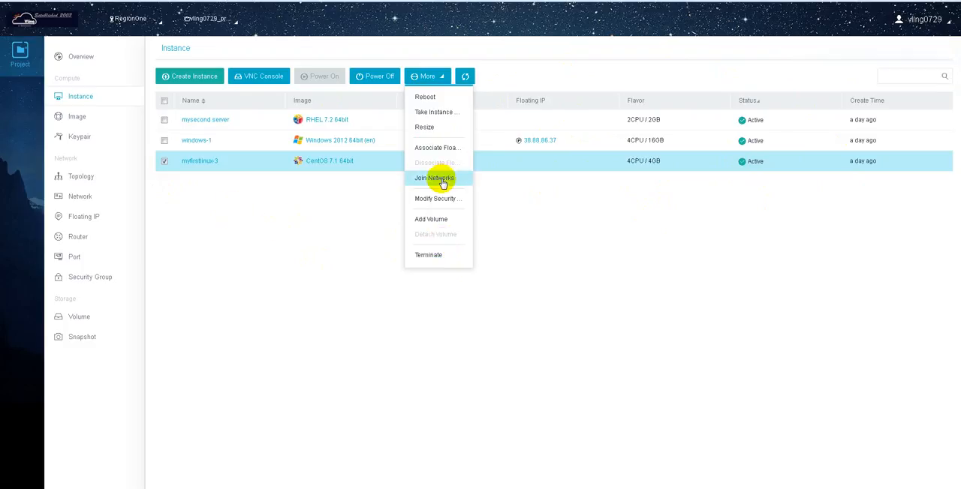
left_click(451, 151)
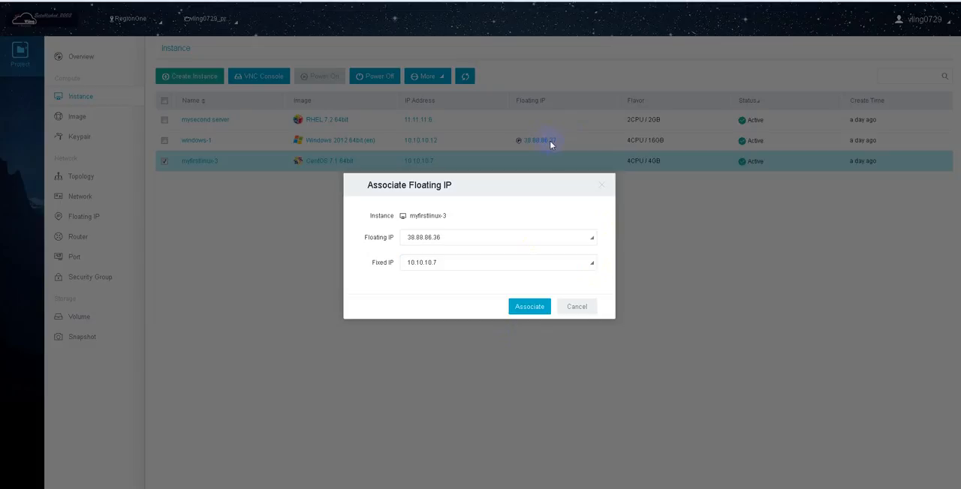
left_click(582, 304)
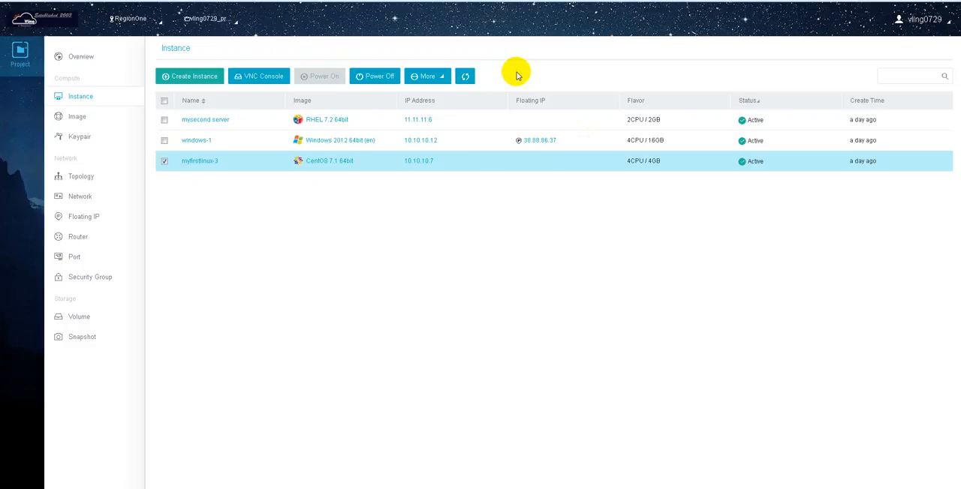
left_click(440, 78)
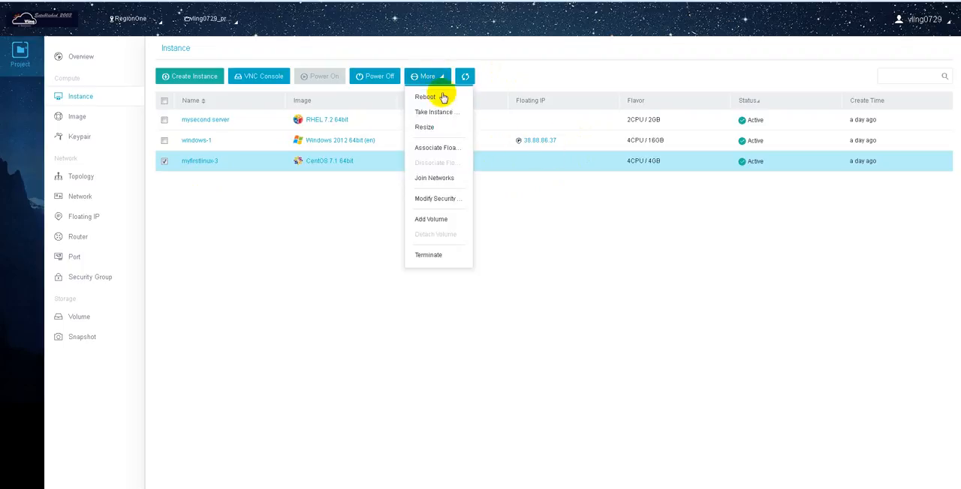
left_click(205, 185)
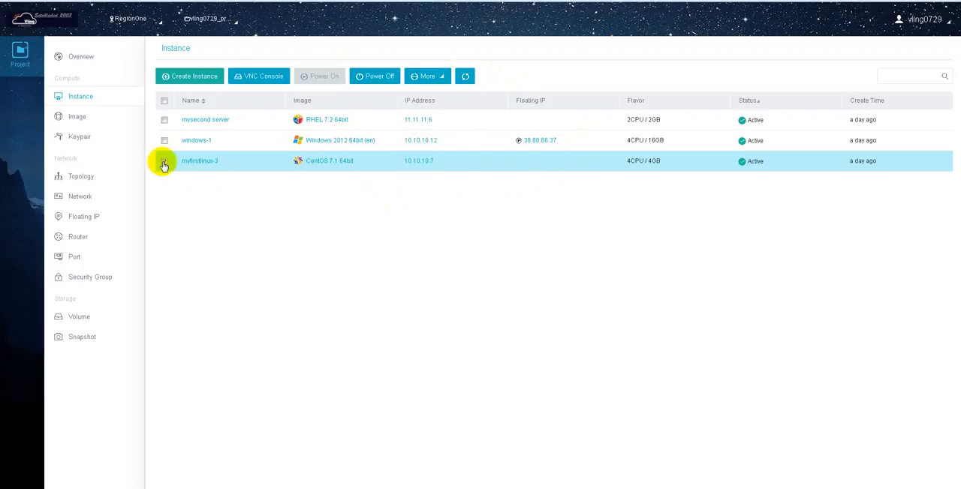
Associate floating IP 38.88.86.36 with fixed IP 10.10.10.7 of the myfirstlinux-3 instance and refresh the instance list
left_click(429, 77)
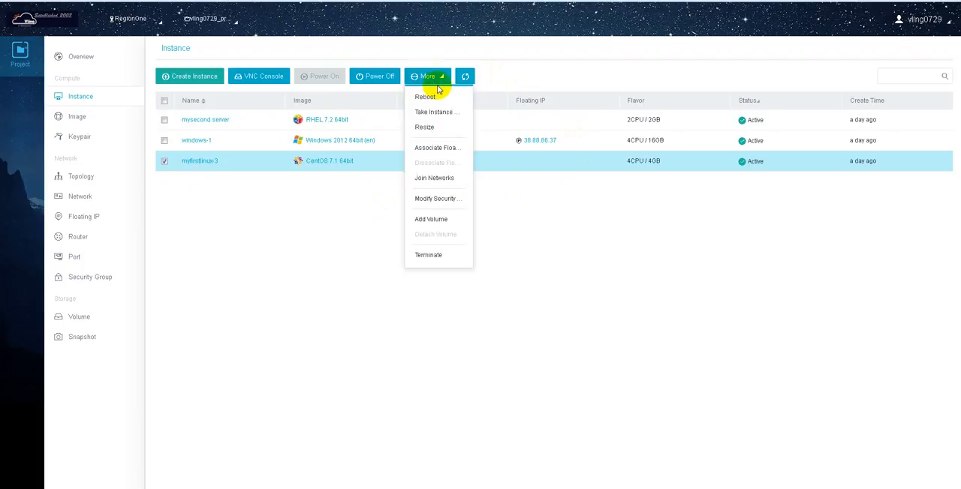
left_click(449, 149)
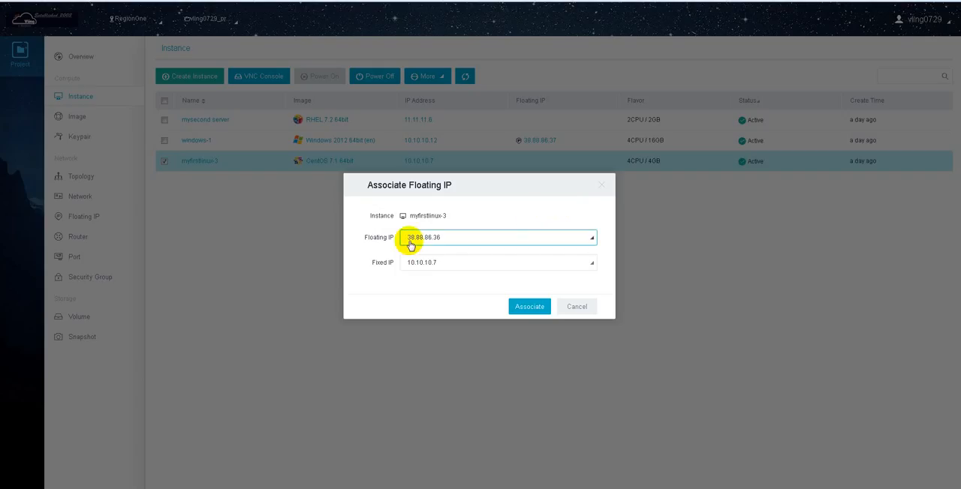
left_click(527, 308)
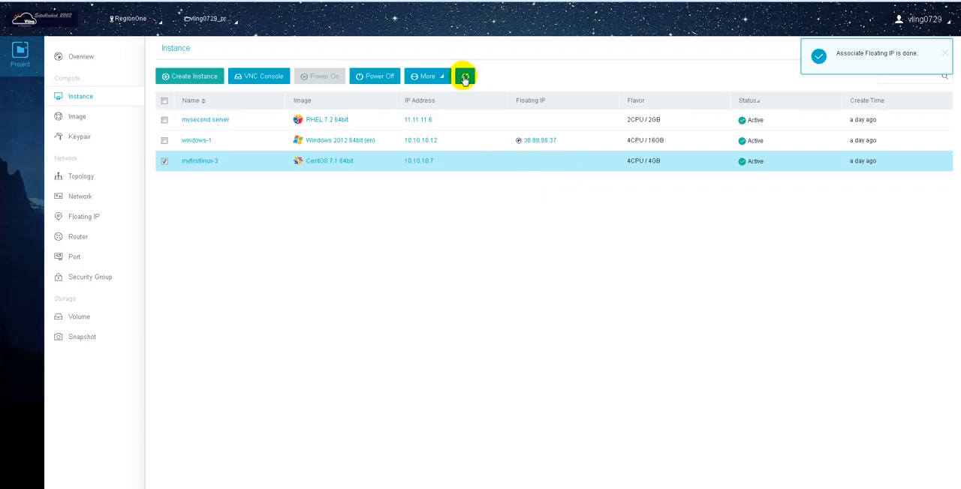
left_click(467, 77)
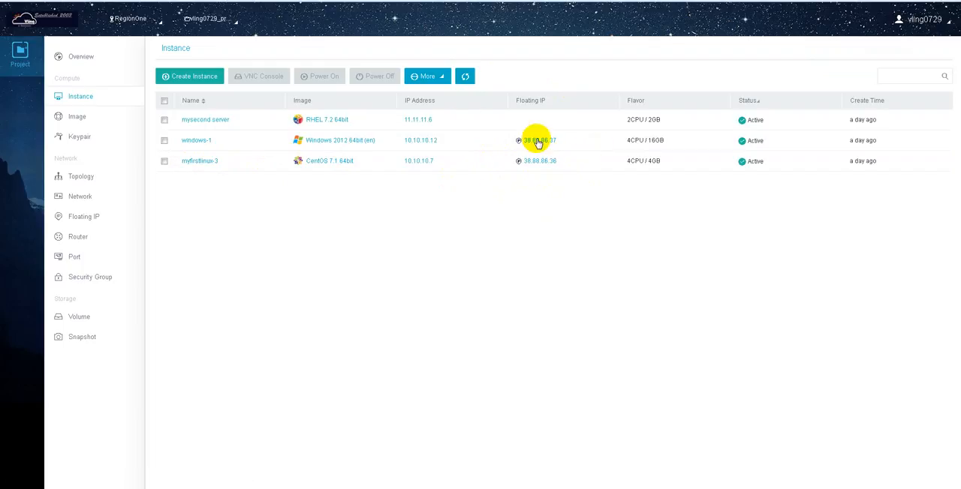
Dissociate the floating IP from the myfirstlinux-3 instance and refresh the instance list
left_click(436, 77)
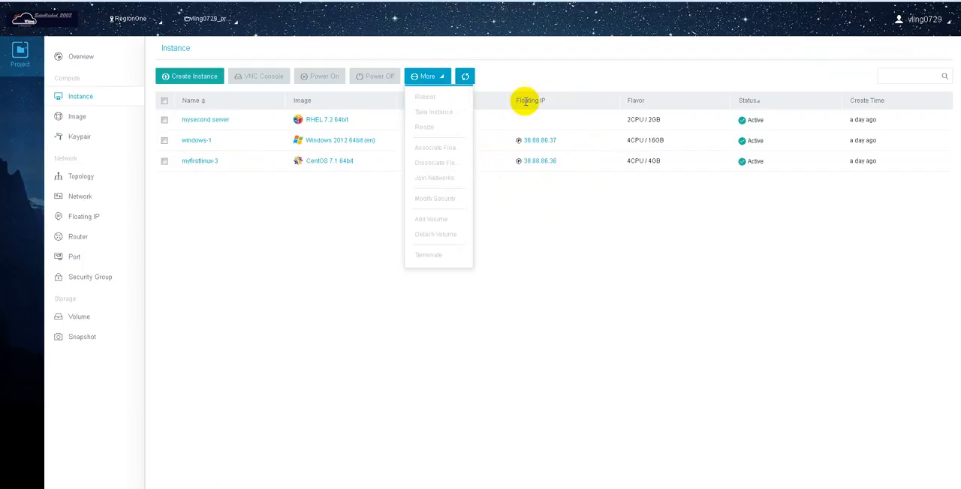
left_click(164, 160)
left_click(427, 77)
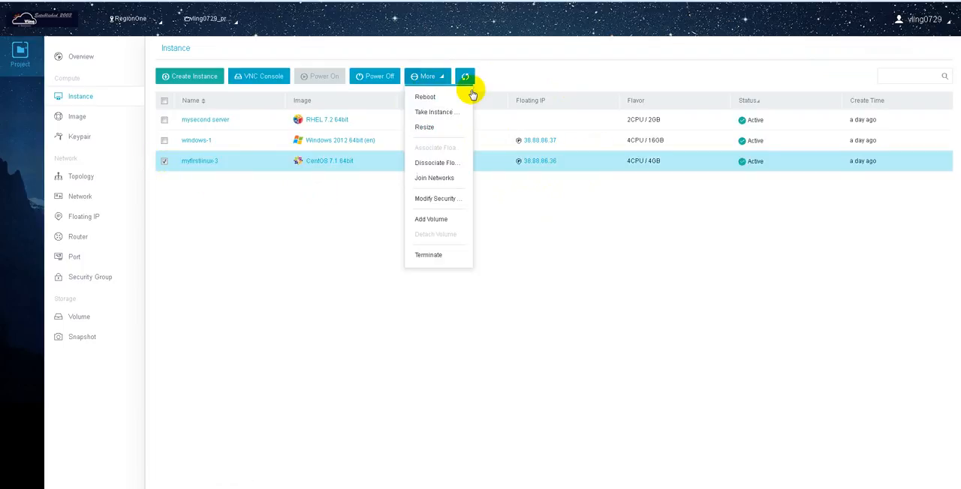
left_click(436, 163)
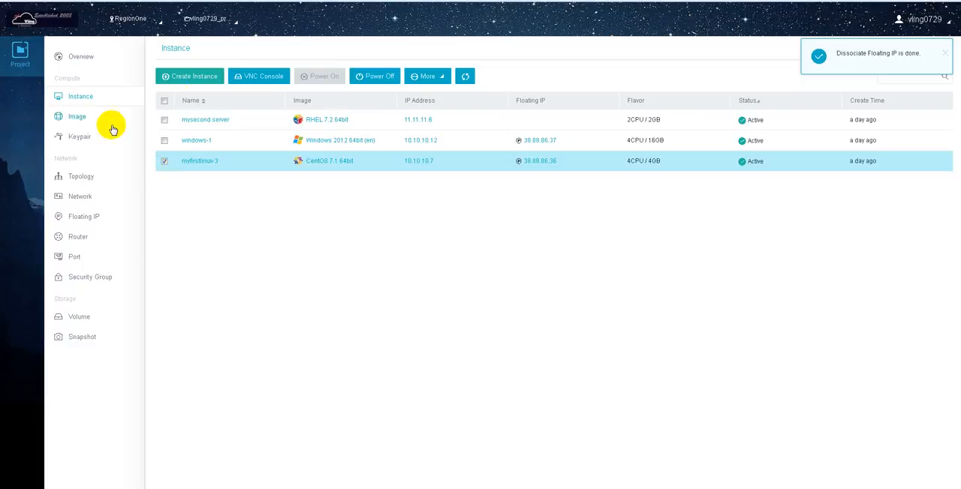
left_click(465, 78)
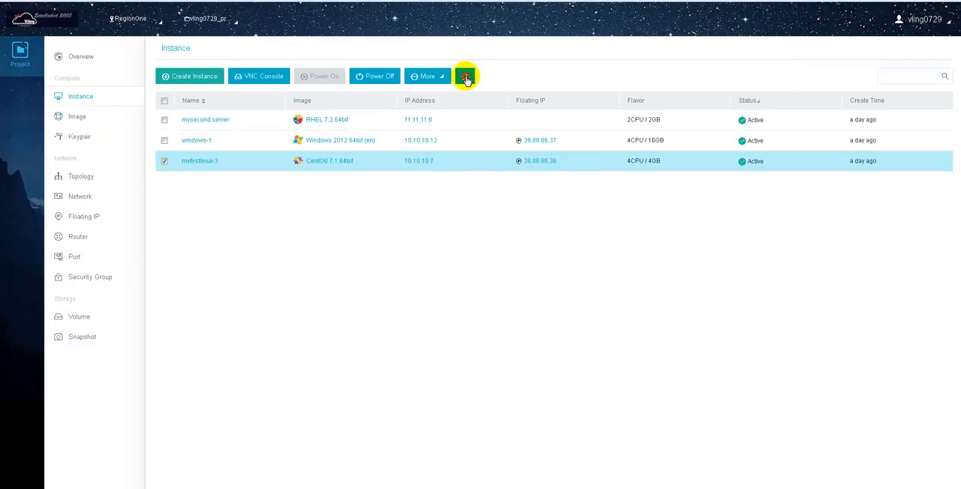
Release floating IP 38.88.86.36 from the project and return to the instance list
left_click(82, 196)
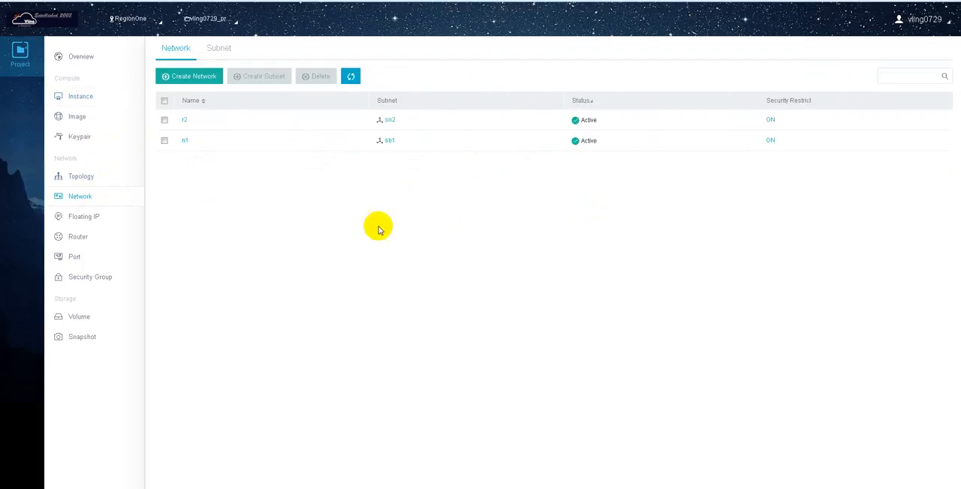
left_click(92, 217)
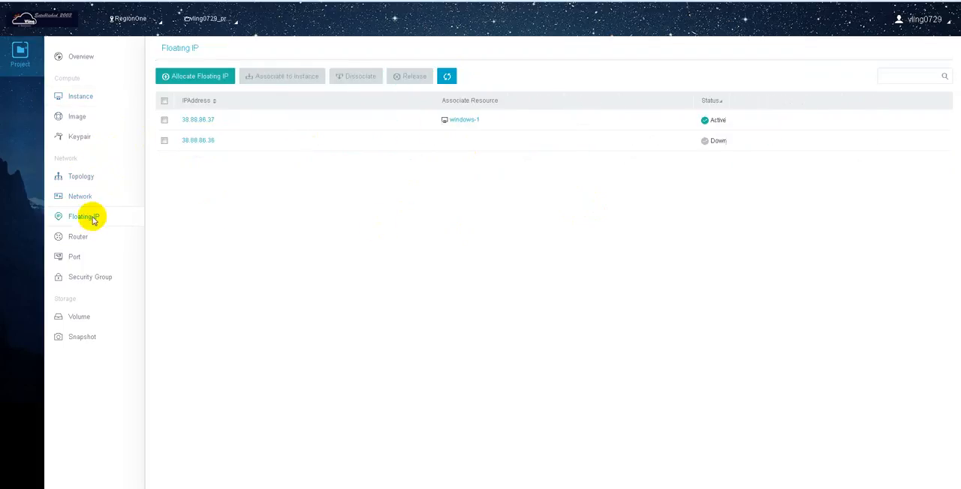
left_click(164, 143)
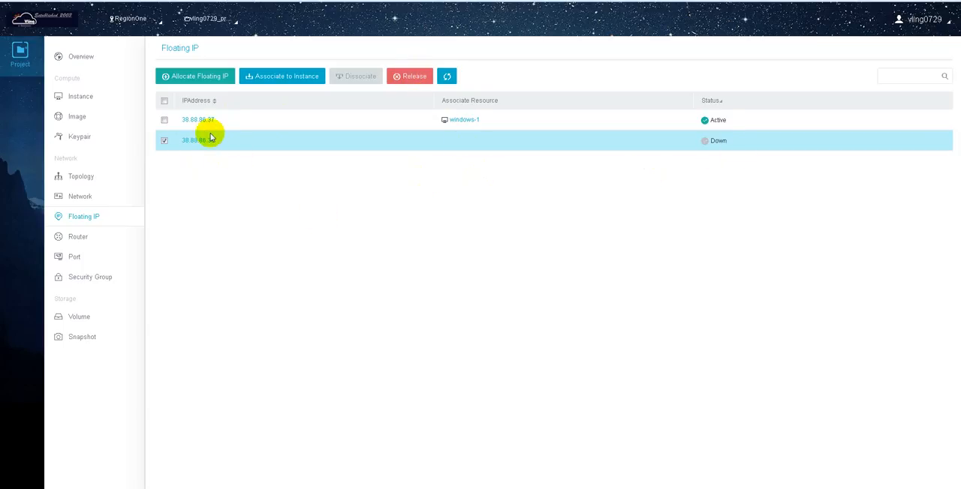
left_click(421, 80)
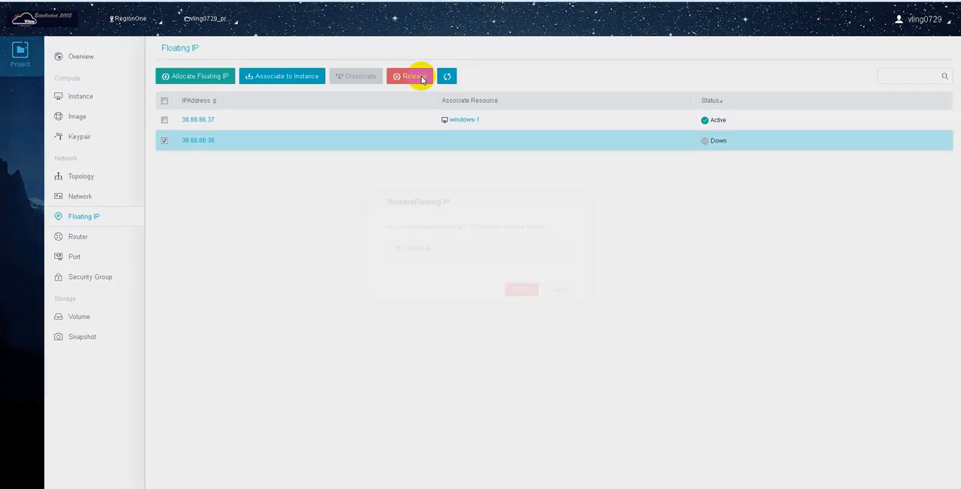
left_click(531, 299)
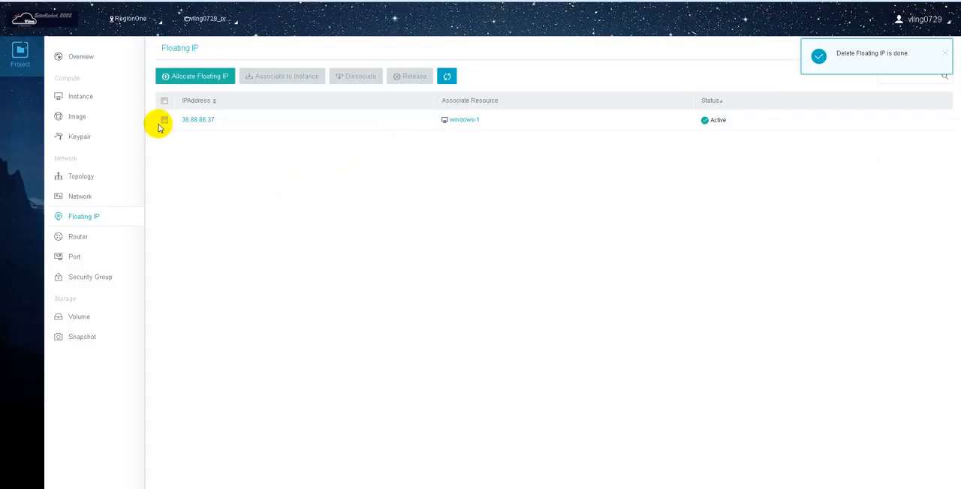
left_click(80, 96)
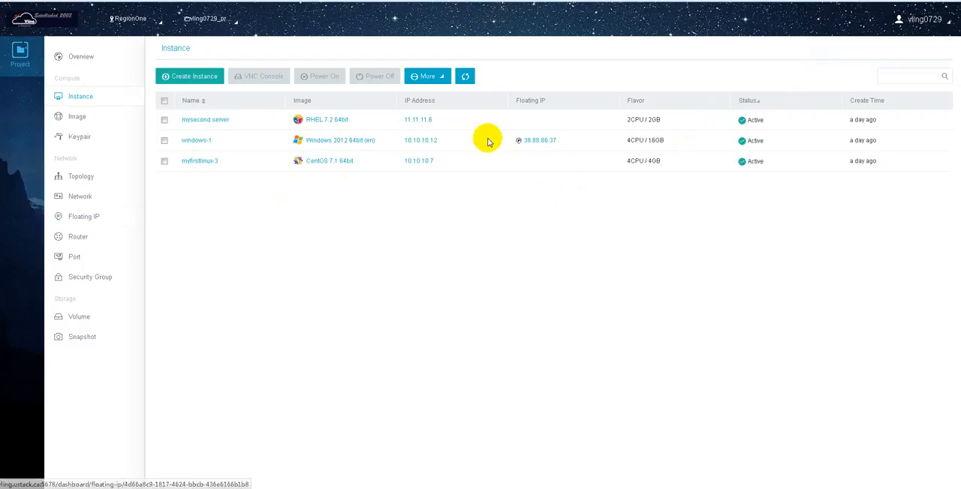
left_click(163, 120)
left_click(164, 161)
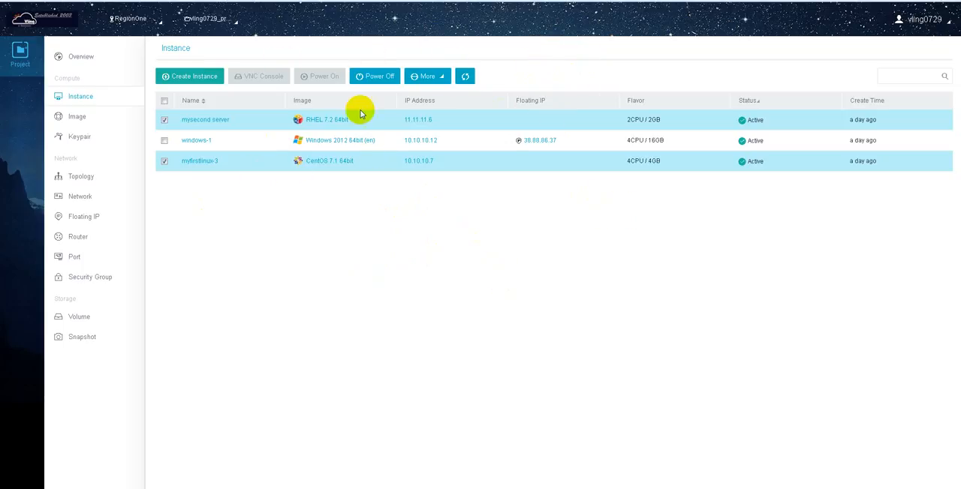
left_click(437, 76)
left_click(164, 119)
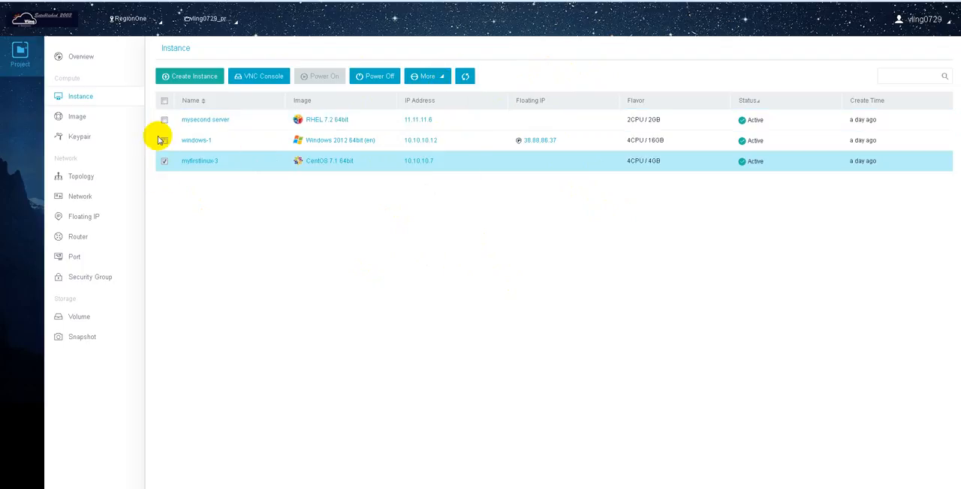
left_click(166, 162)
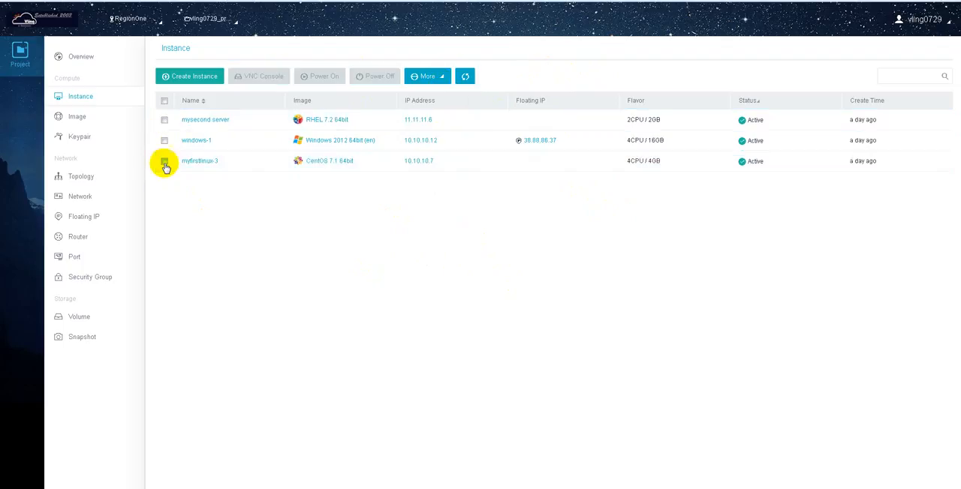
Terminate the myfirstlinux-3 instance, confirming its deletion while active
left_click(165, 161)
left_click(430, 76)
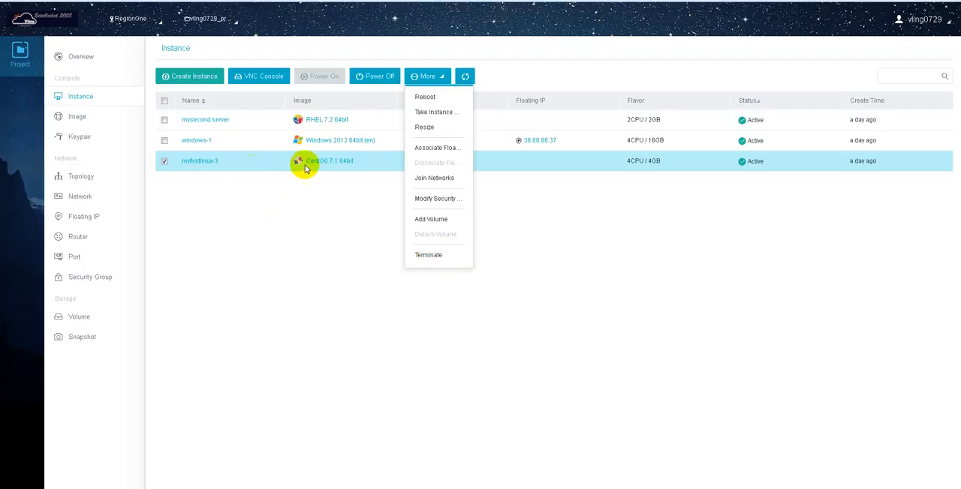
left_click(281, 208)
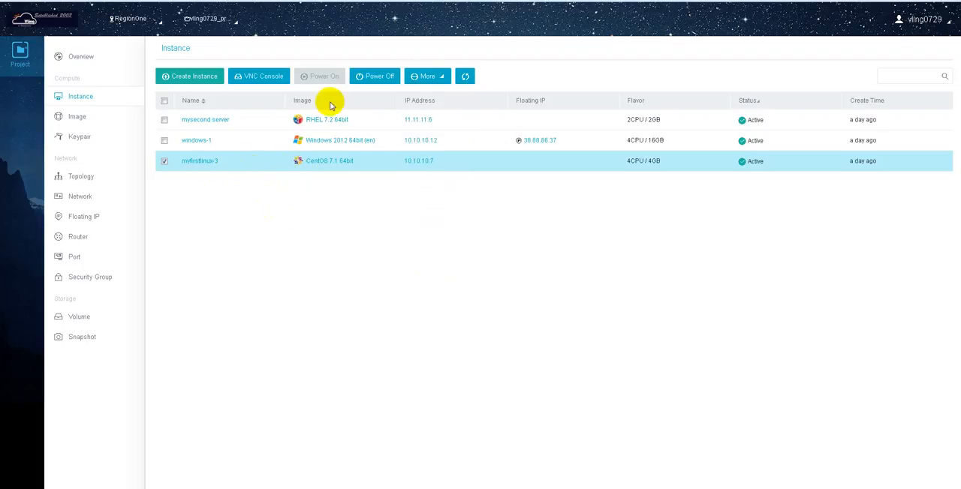
left_click(428, 76)
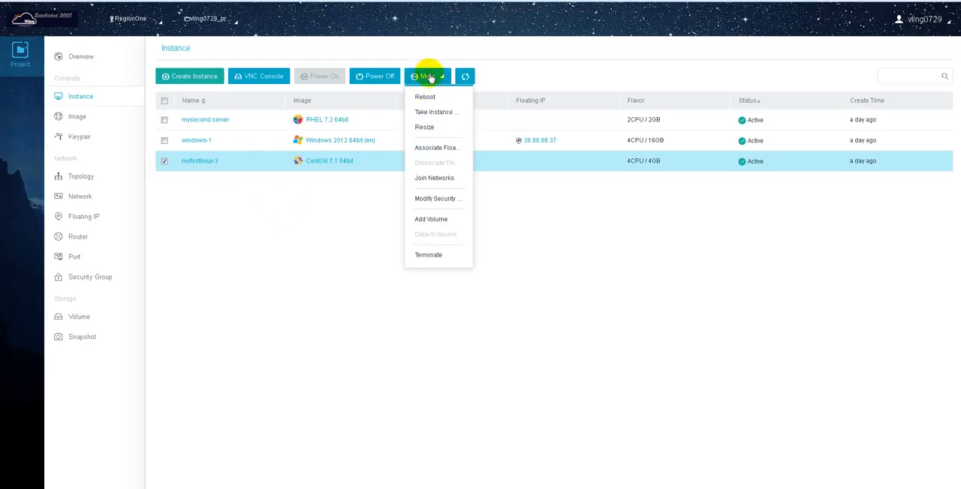
left_click(435, 256)
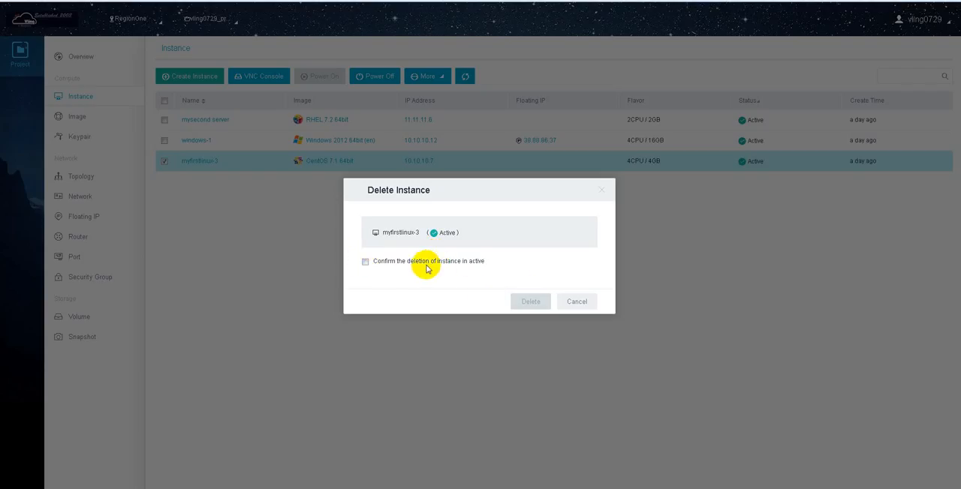
left_click(373, 263)
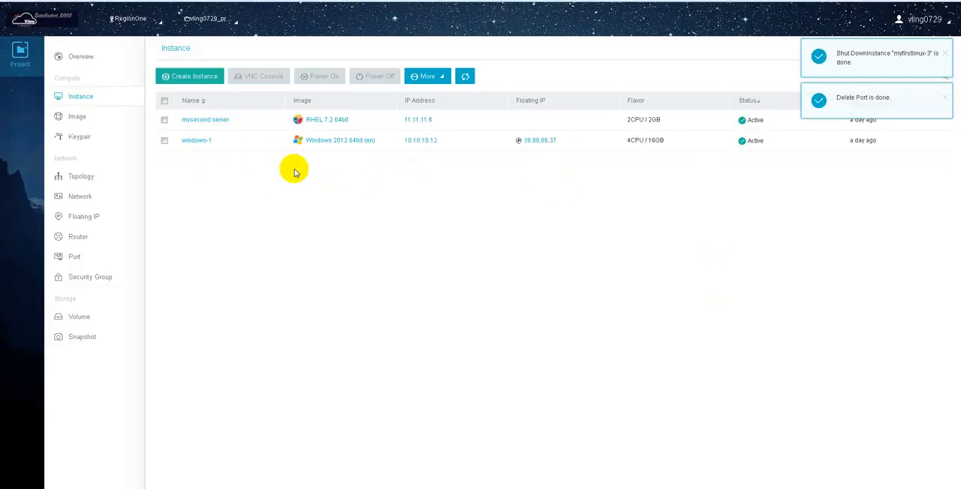
Try to delete the mycopy-2 instance snapshot from the image list, and return to the instance list
left_click(75, 118)
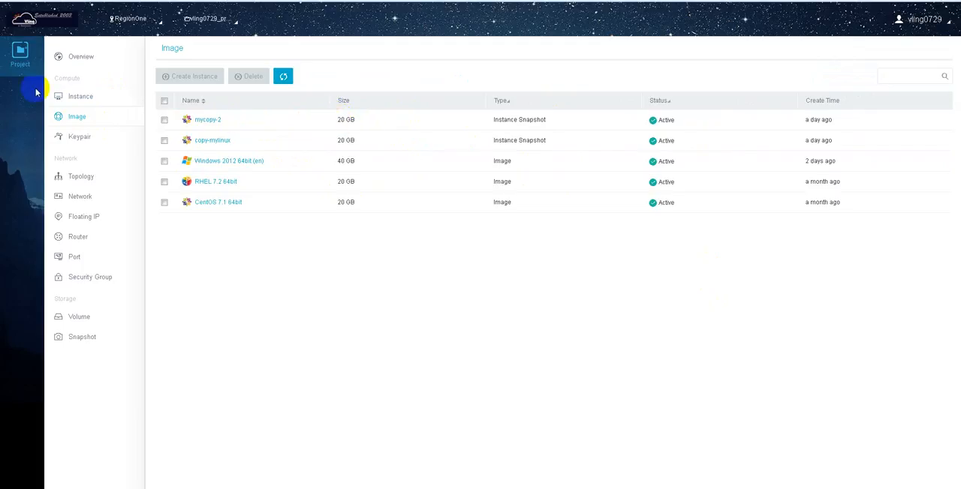
left_click(164, 120)
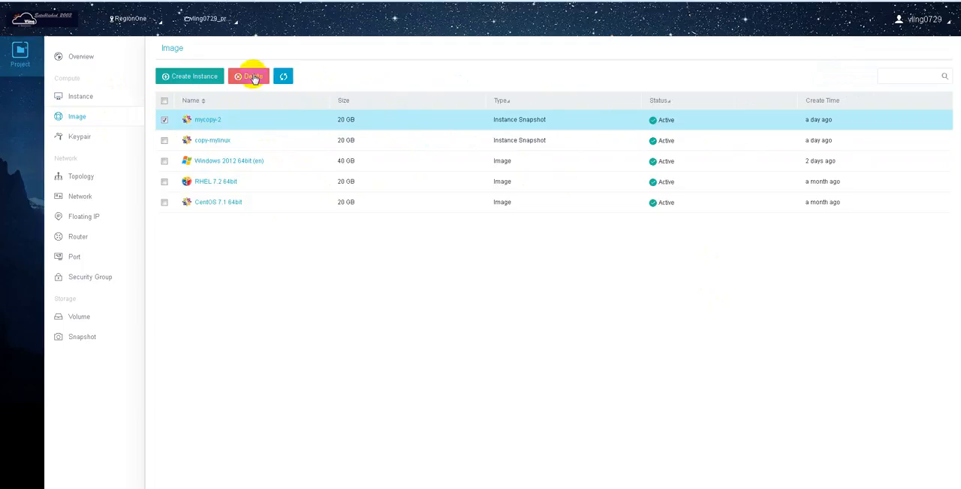
left_click(252, 76)
left_click(530, 300)
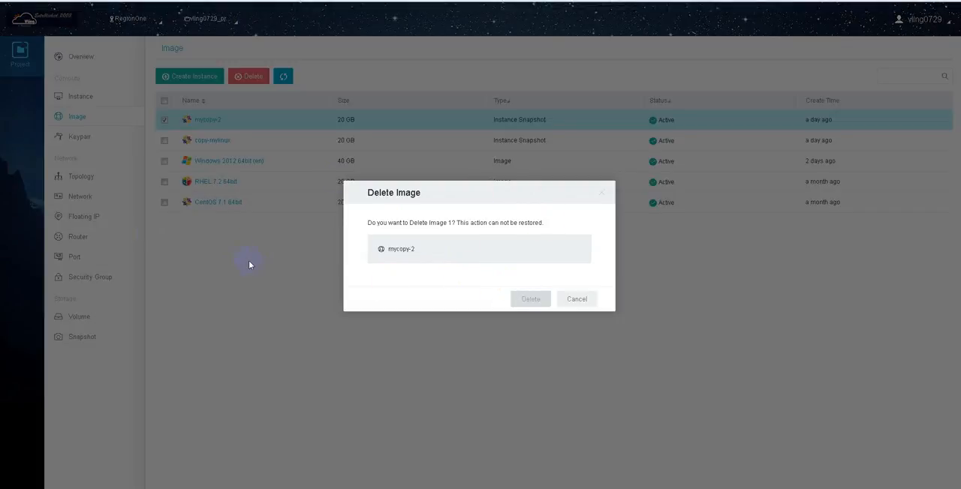
left_click(583, 299)
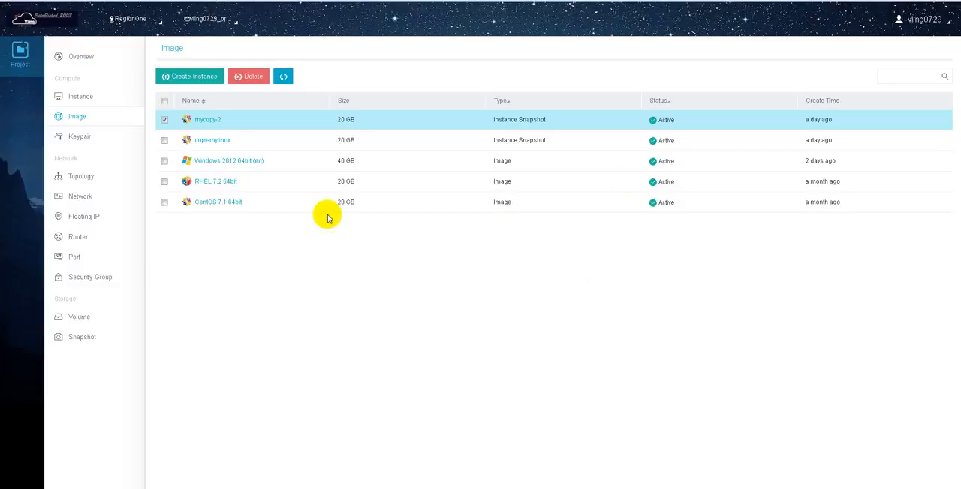
left_click(87, 100)
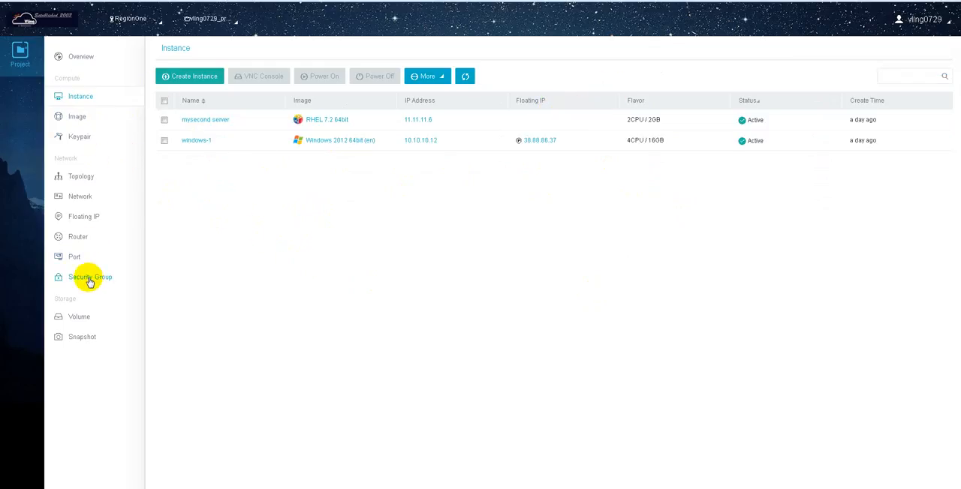
Switch to the text editor notes, review the checklist for saving money with an OpenStack cloud server, and return to the instance list
left_click(411, 488)
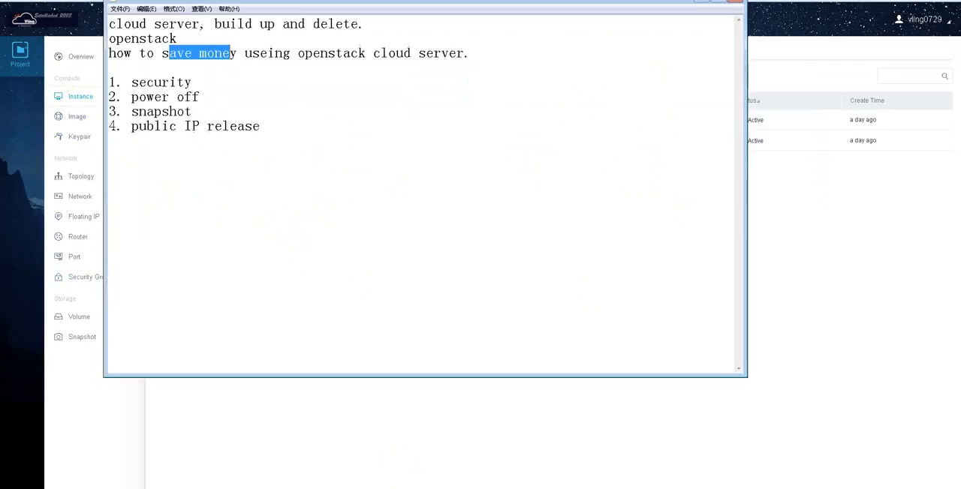
left_click(141, 112)
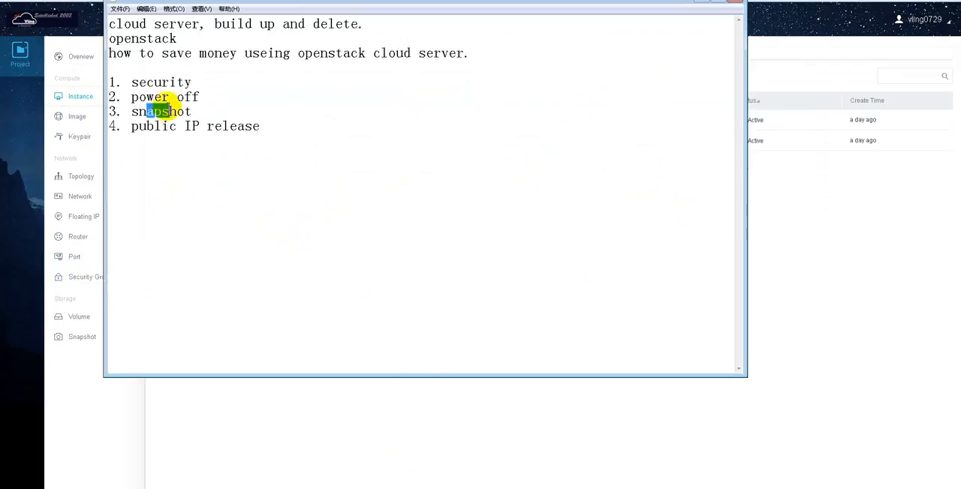
left_click(168, 85)
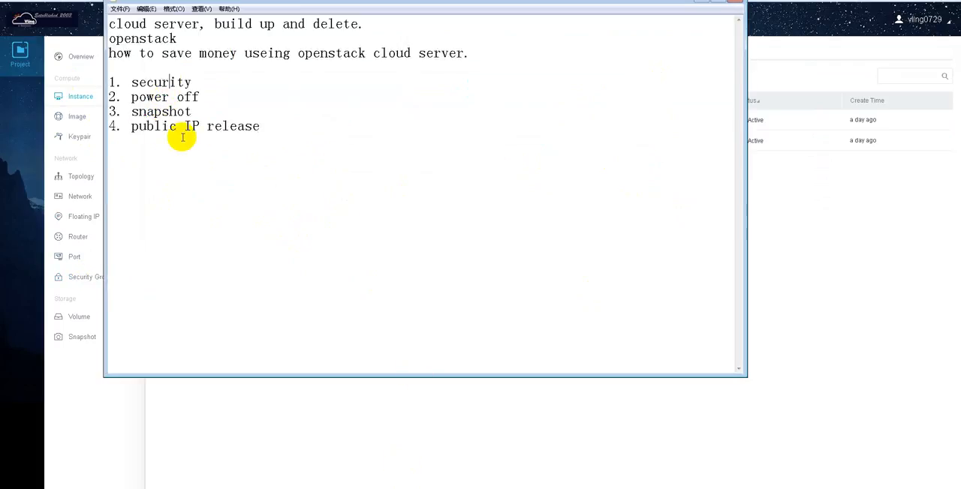
left_click(372, 422)
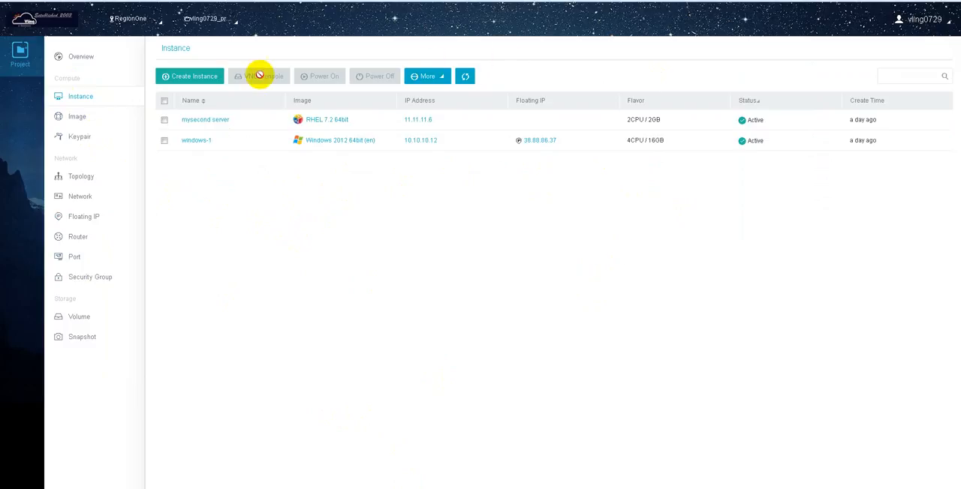
Examine the additional management actions with no instance selected and with the windows-1 instance selected, without applying any
left_click(435, 76)
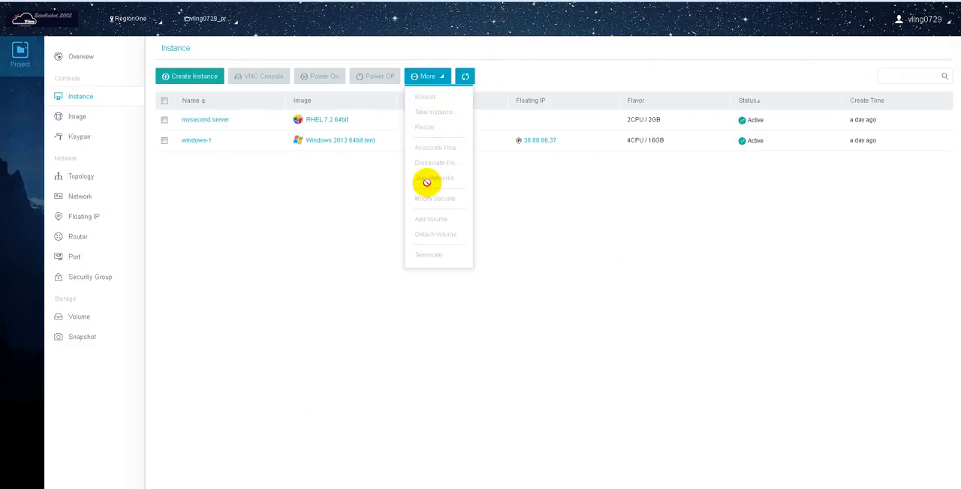
left_click(204, 187)
left_click(164, 140)
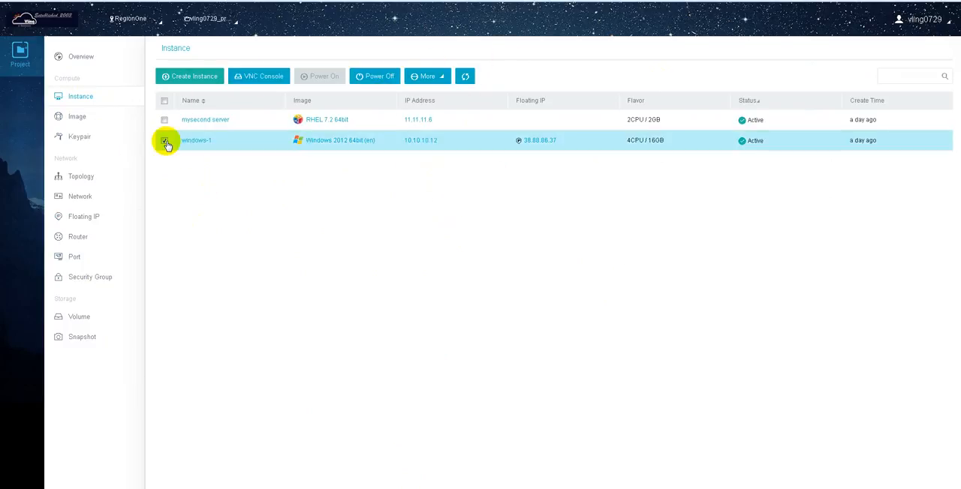
left_click(434, 76)
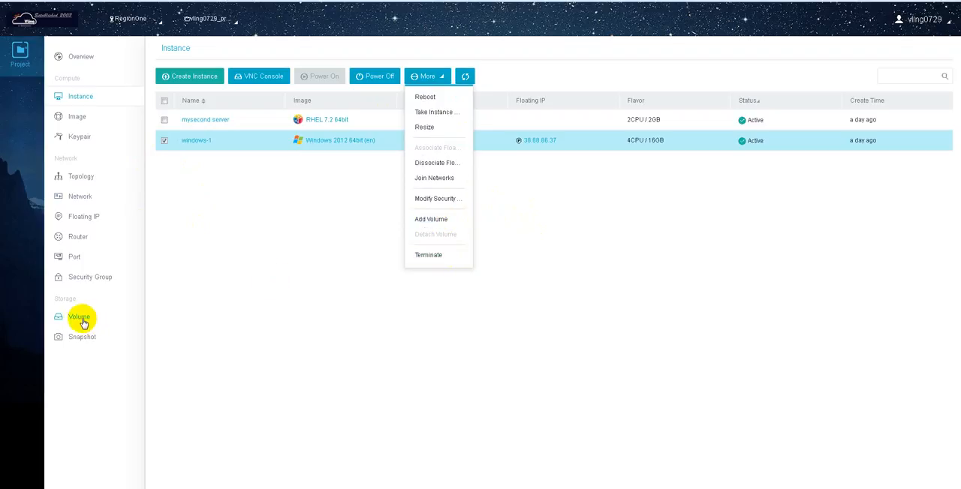
left_click(299, 251)
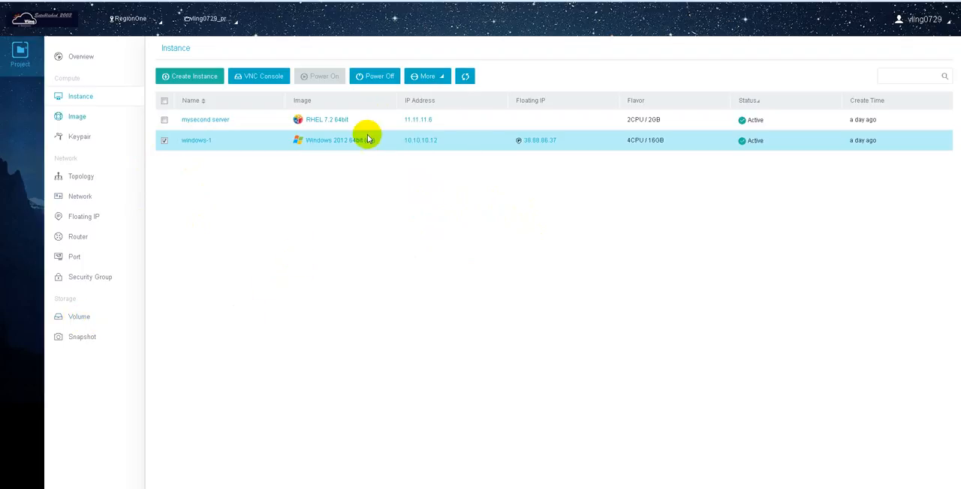